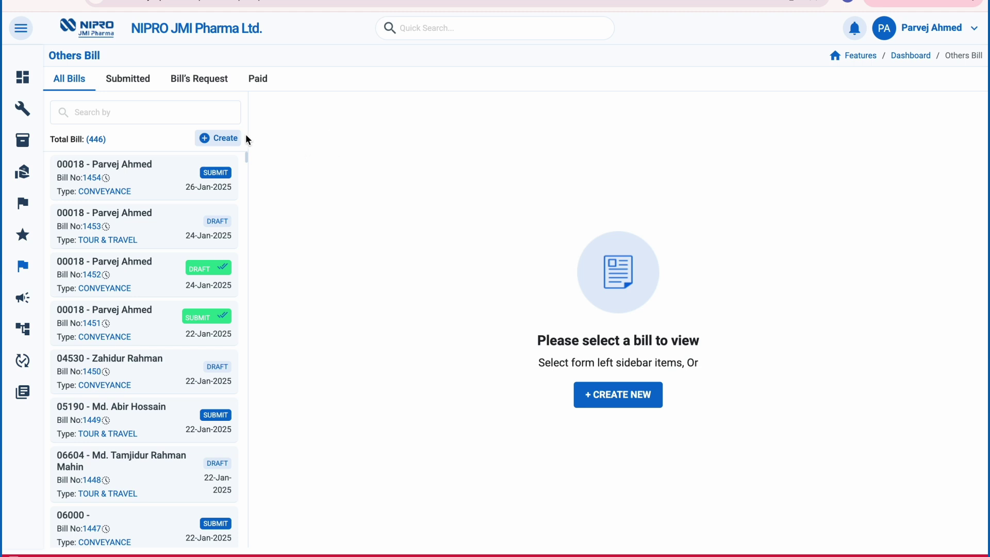
Start a new bill and set its billing type to Conveyance
{"action": "left_click", "coordinate": [217, 138]}
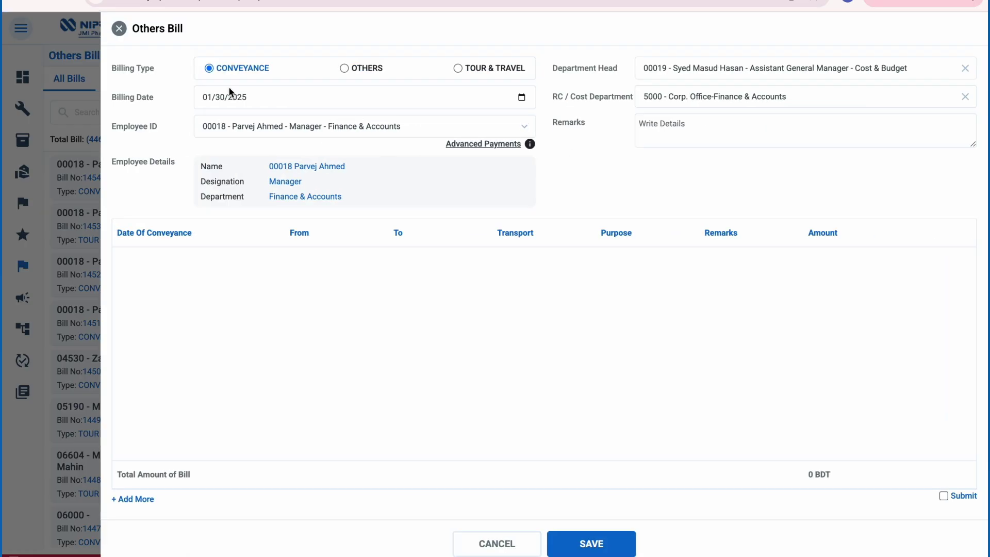
{"action": "left_click", "coordinate": [344, 70]}
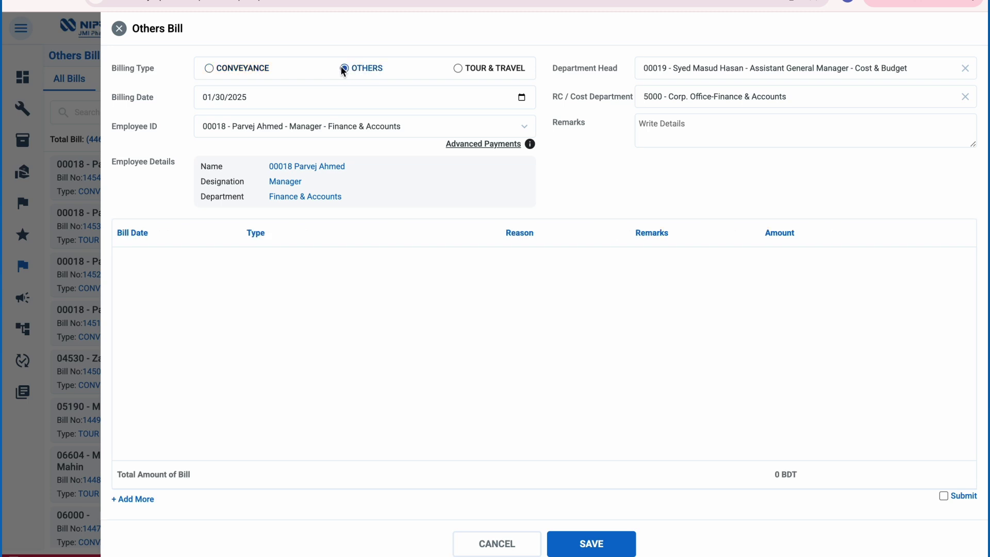
{"action": "left_click", "coordinate": [457, 68]}
{"action": "left_click", "coordinate": [209, 68]}
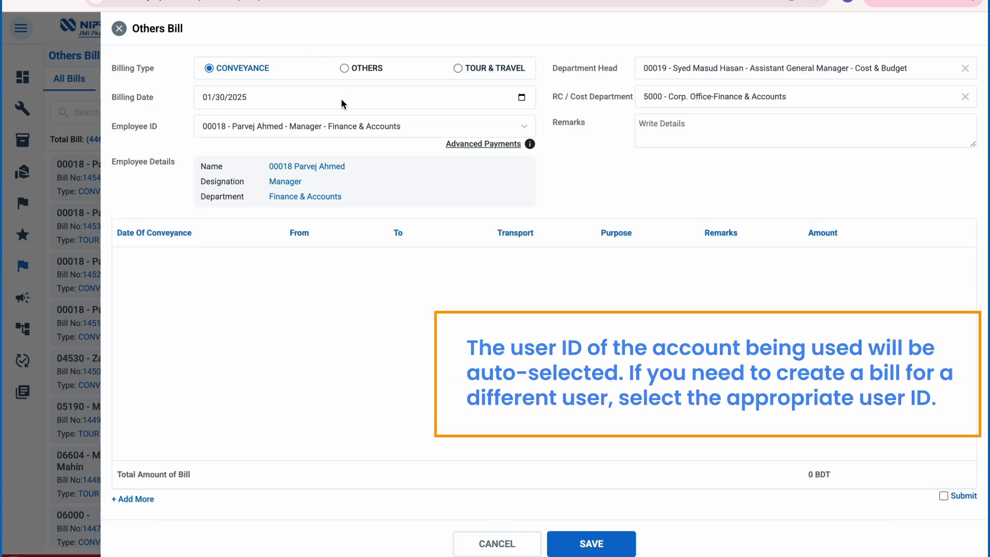
Select a Distribution delivery assistant as the bill's employee and set the billing date to 01/22/2025
{"action": "left_click", "coordinate": [449, 127]}
{"action": "left_click", "coordinate": [327, 237]}
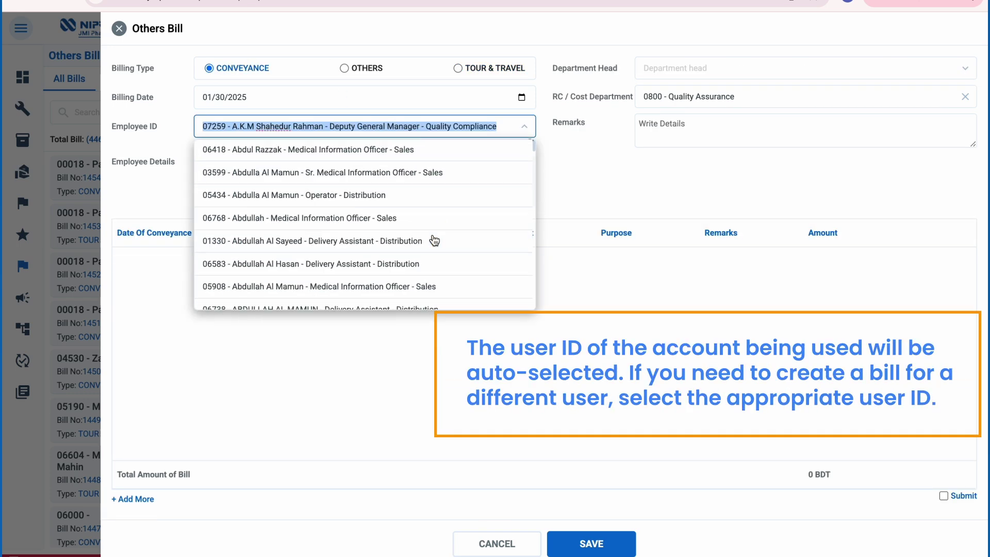
{"action": "left_click", "coordinate": [386, 218]}
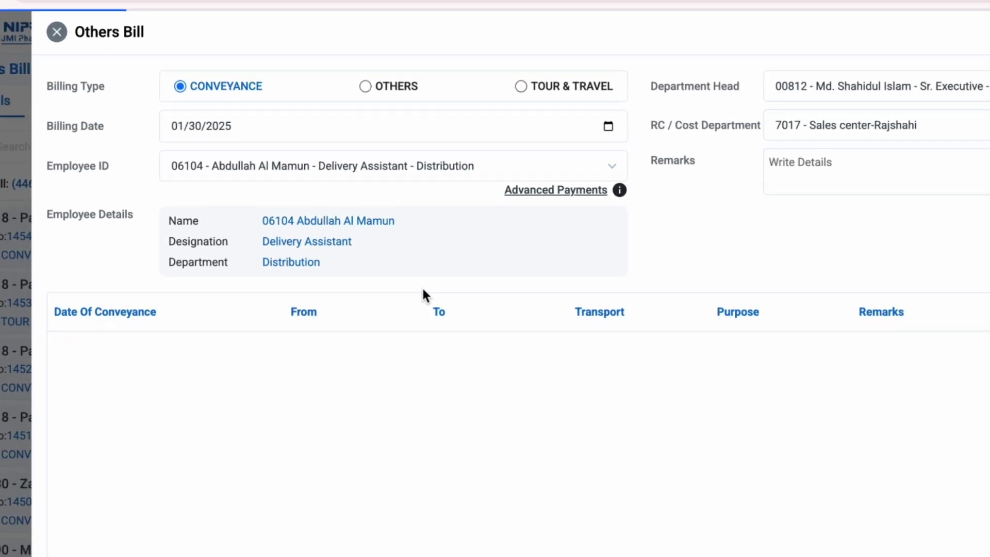
{"action": "mouse_move", "coordinate": [588, 192]}
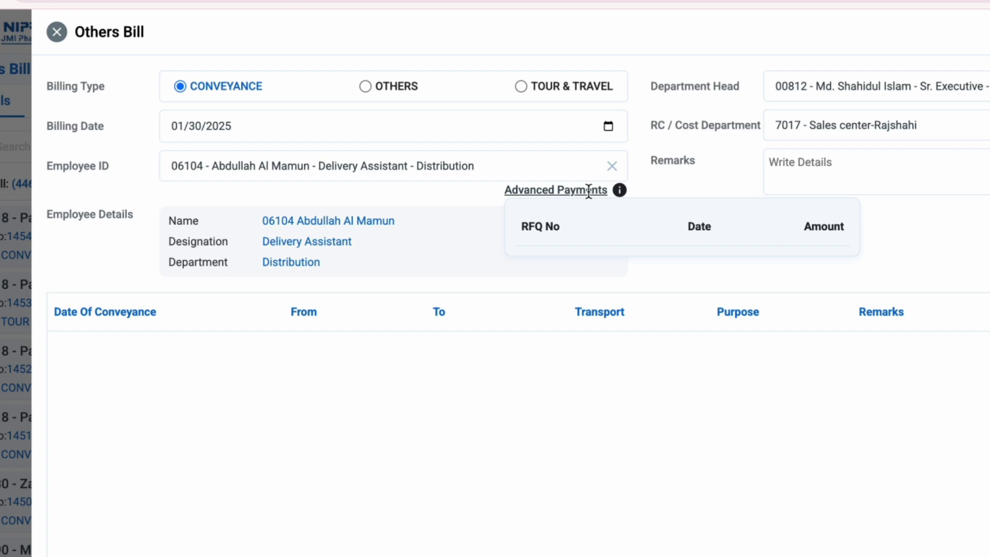
{"action": "left_click", "coordinate": [432, 129]}
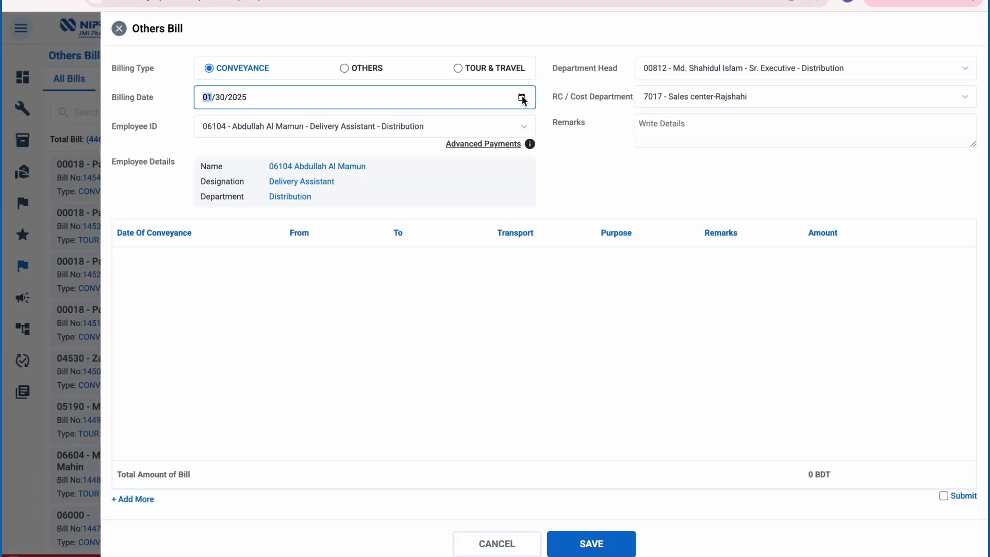
{"action": "left_click", "coordinate": [522, 97]}
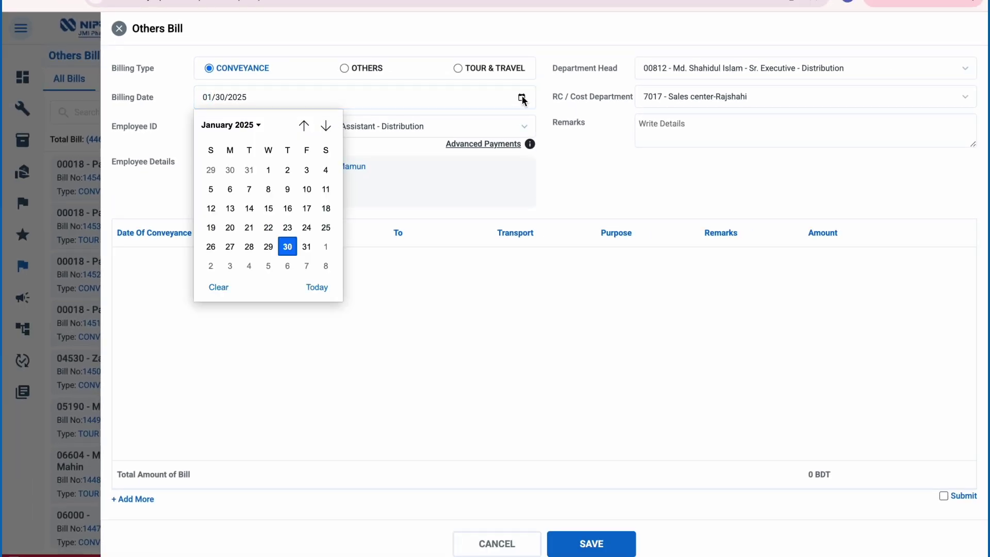
{"action": "left_click", "coordinate": [268, 227]}
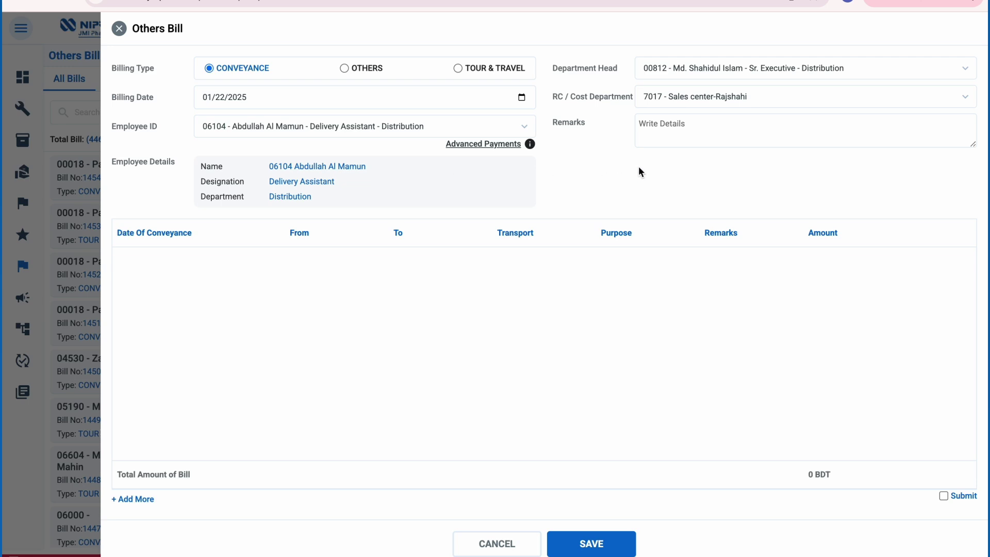
Add a conveyance entry dated 01/22/2025 from Farmgate to mohammadpur with BUS as transport
{"action": "left_click", "coordinate": [133, 500]}
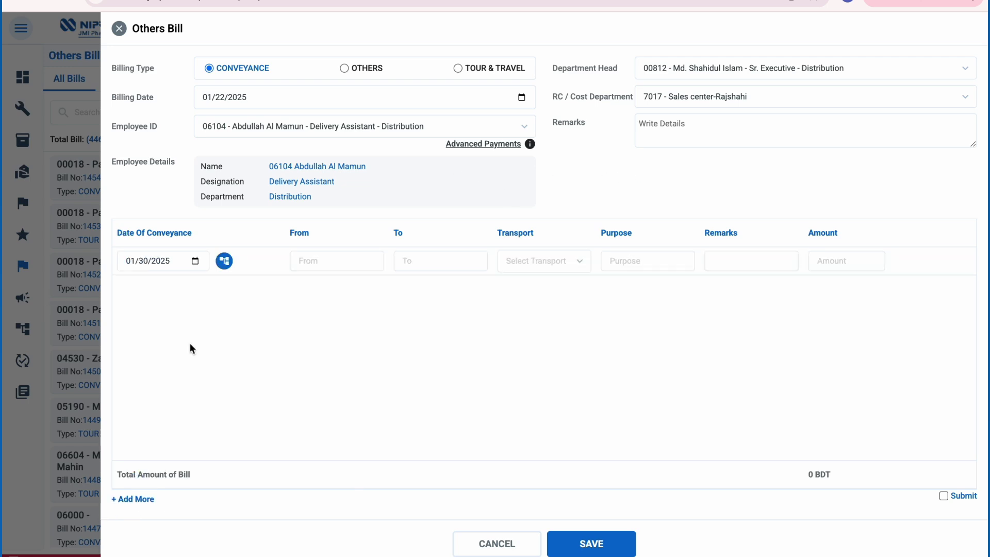
{"action": "left_click", "coordinate": [196, 260]}
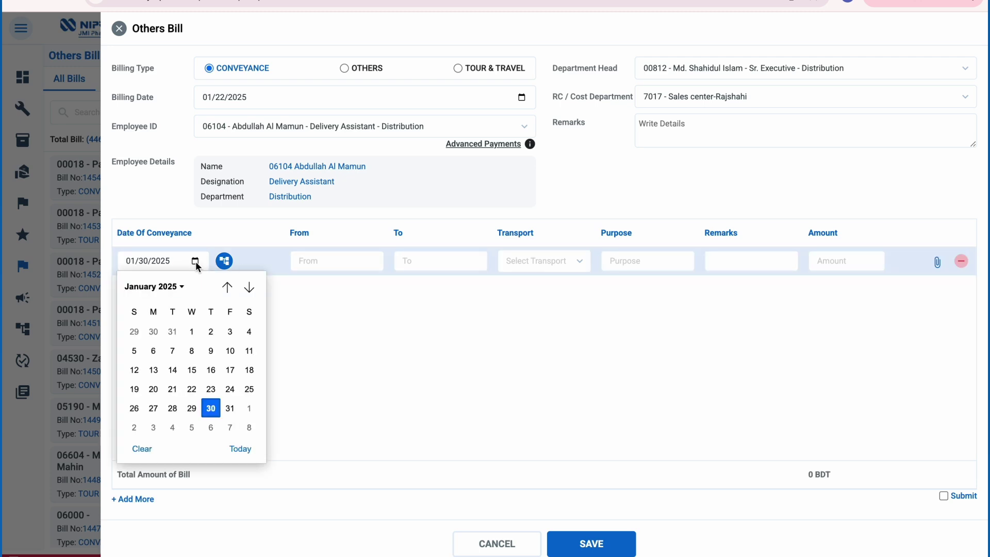
{"action": "left_click", "coordinate": [192, 389]}
{"action": "left_click", "coordinate": [330, 261]}
{"action": "type", "text": "Farmgate"}
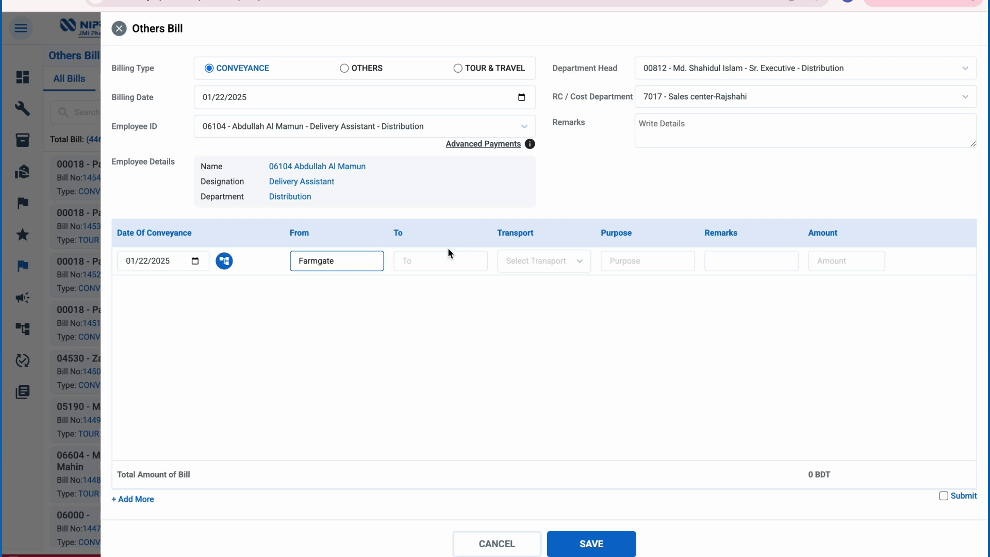
{"action": "left_click", "coordinate": [424, 260]}
{"action": "type", "text": "mo"}
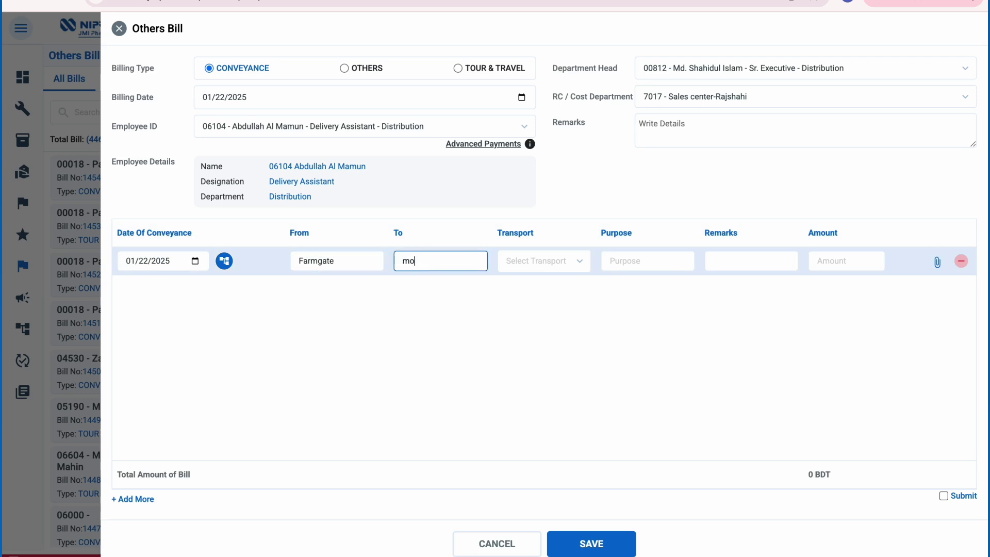
{"action": "type", "text": "hammadpur"}
{"action": "left_click", "coordinate": [545, 260]}
{"action": "left_click", "coordinate": [537, 308]}
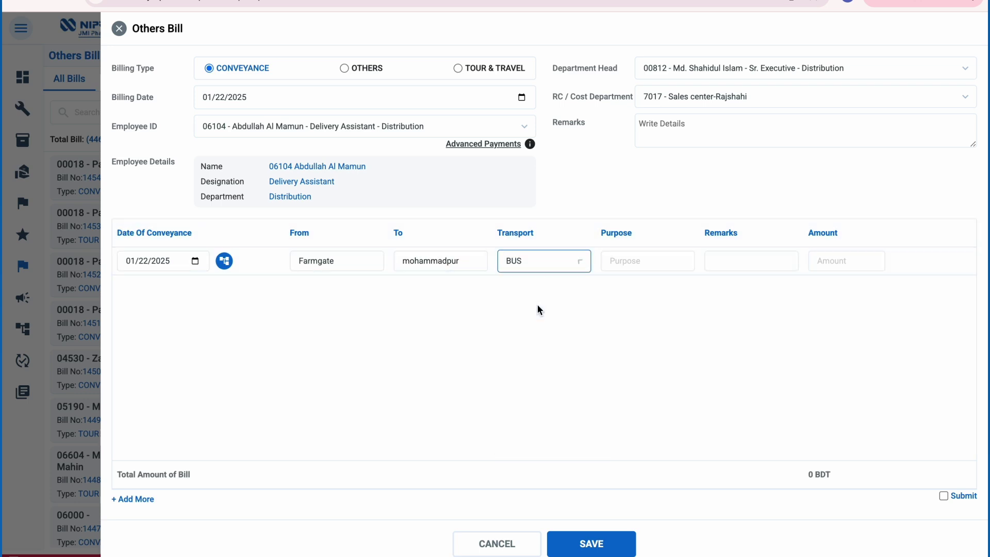
Complete the conveyance entry with purpose Visit, remarks Done and an amount of 20
{"action": "left_click", "coordinate": [631, 264]}
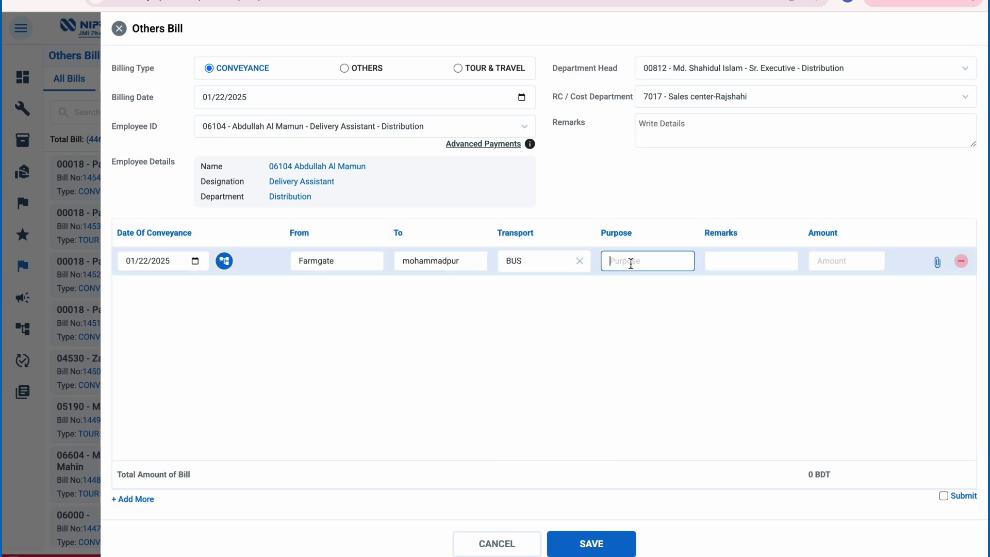
{"action": "type", "text": "Visit"}
{"action": "left_click", "coordinate": [748, 267]}
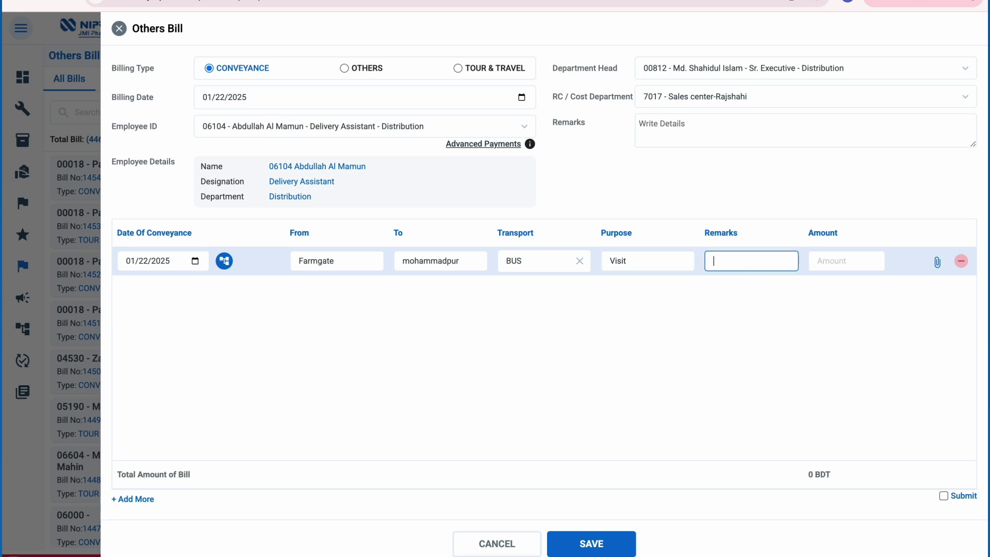
{"action": "type", "text": "Done"}
{"action": "left_click", "coordinate": [841, 262]}
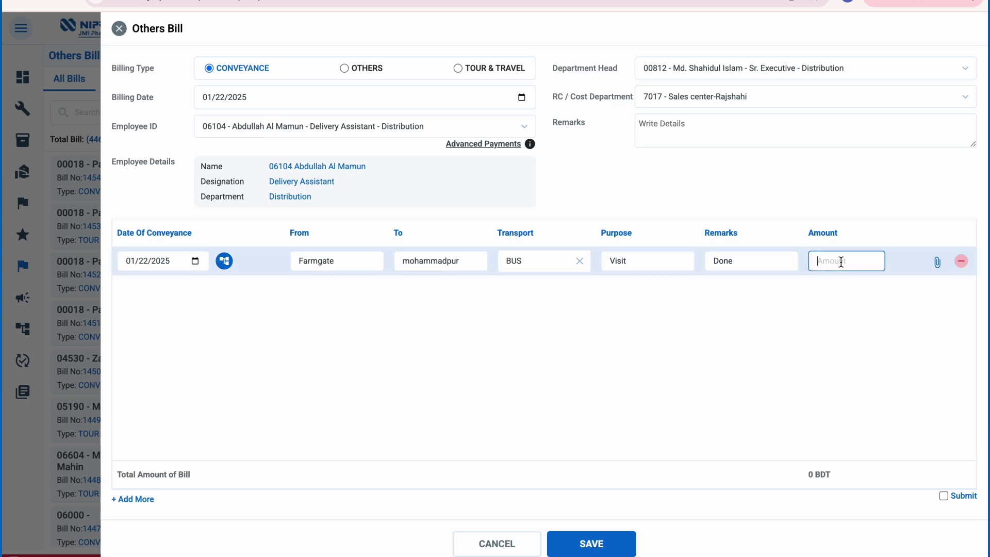
{"action": "type", "text": "20"}
Attach the "Employee list for disburs...8A5.xlsx" spreadsheet from Downloads to the conveyance entry
{"action": "left_click", "coordinate": [937, 264]}
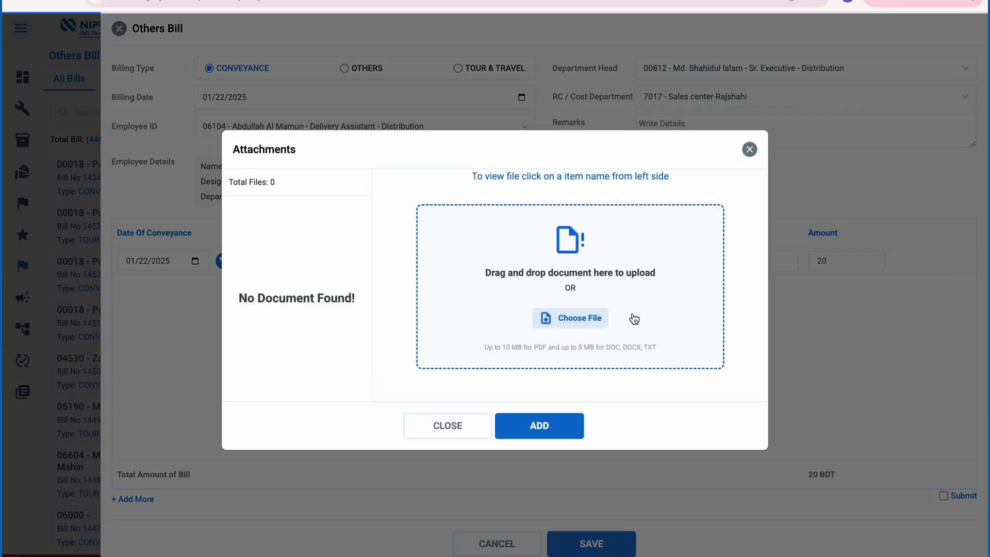
{"action": "left_click", "coordinate": [580, 319]}
{"action": "left_click", "coordinate": [265, 207]}
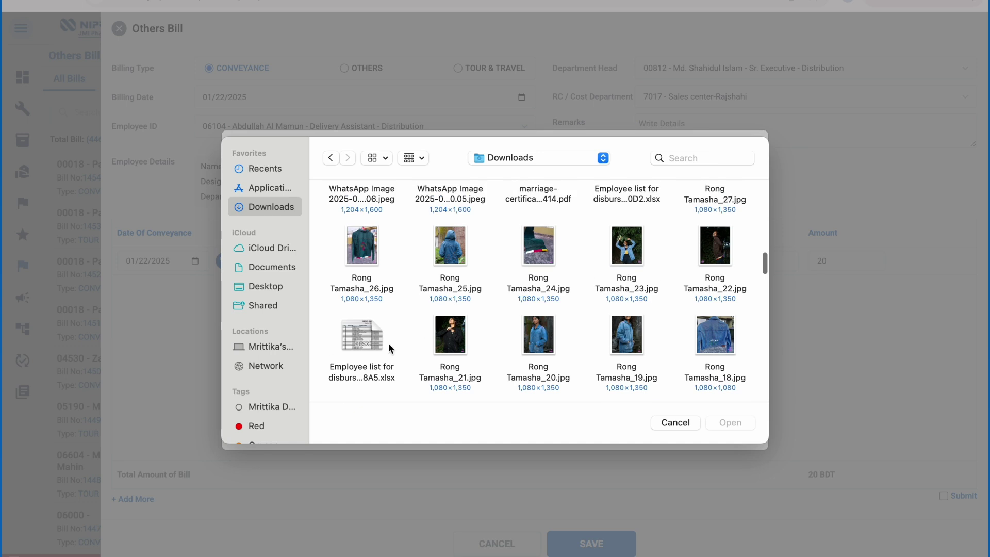
{"action": "left_click", "coordinate": [366, 349]}
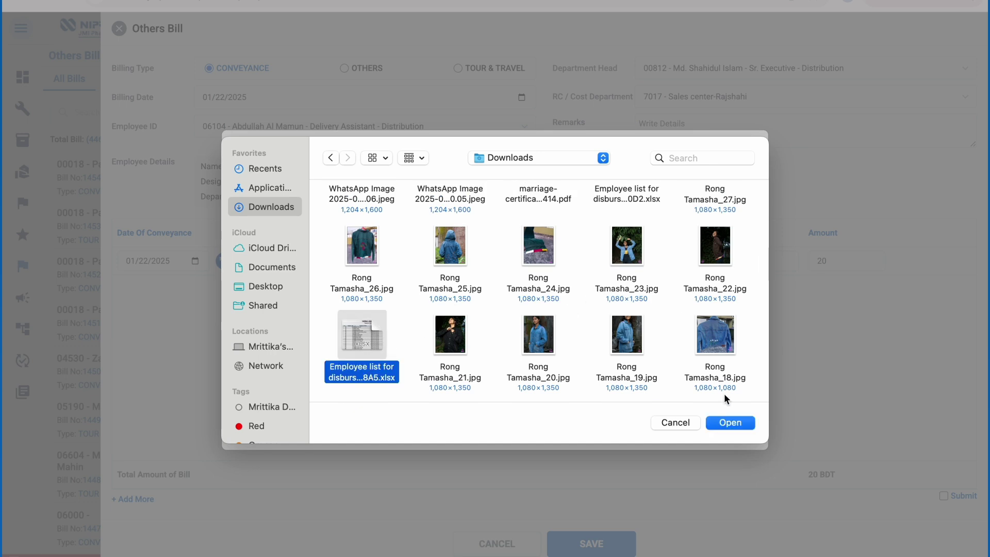
{"action": "left_click", "coordinate": [729, 422]}
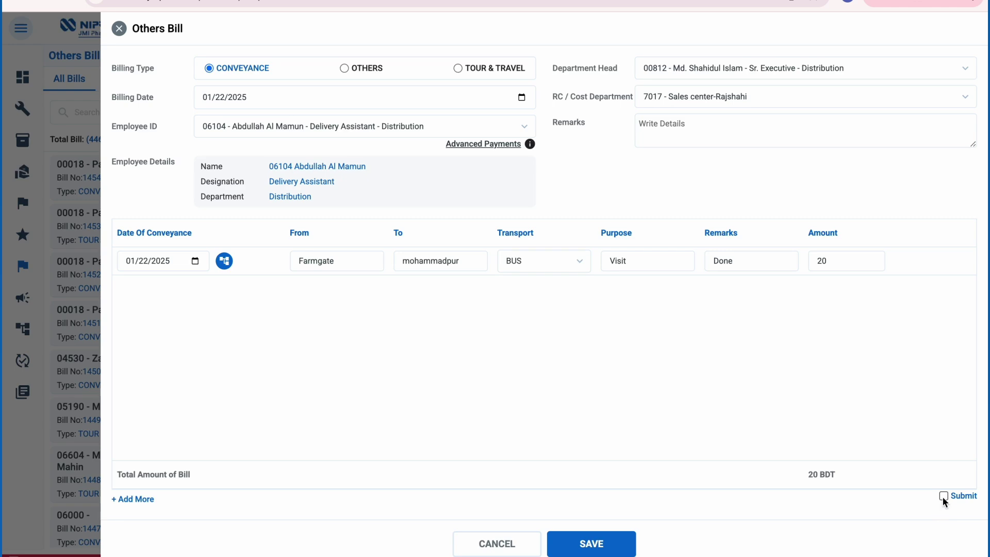
Try to mark the new conveyance bill for submission, and save the bill
{"action": "left_click", "coordinate": [942, 496]}
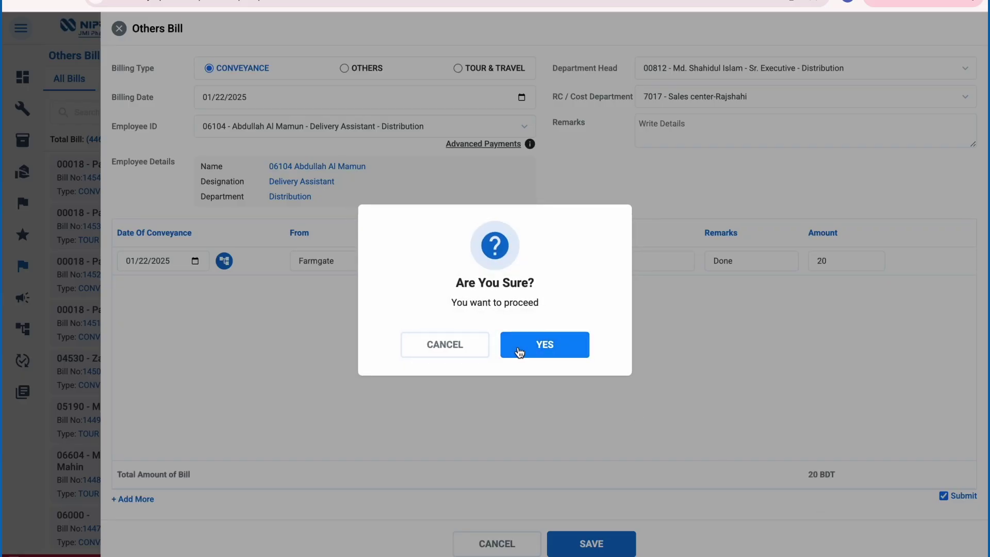
{"action": "left_click", "coordinate": [519, 352]}
{"action": "left_click", "coordinate": [598, 543]}
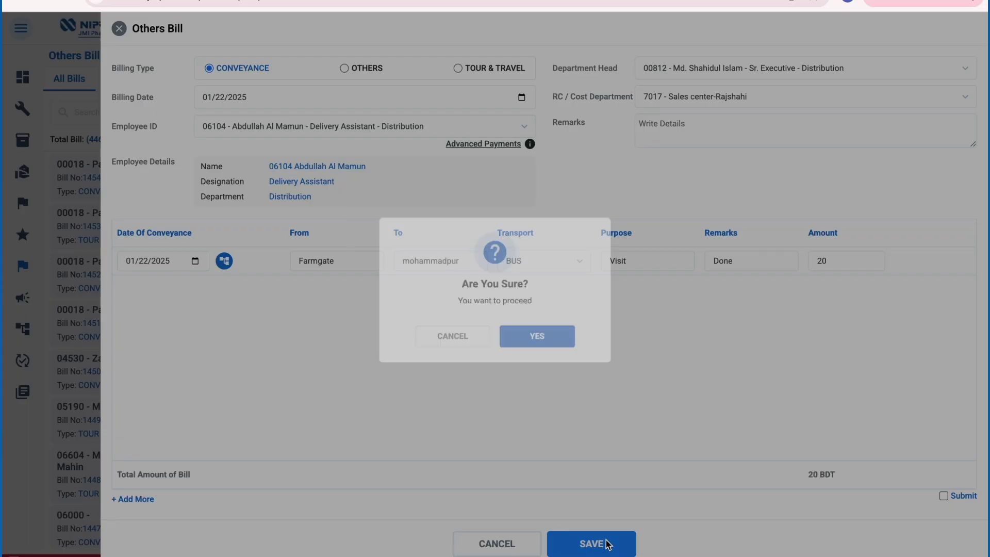
{"action": "left_click", "coordinate": [543, 346]}
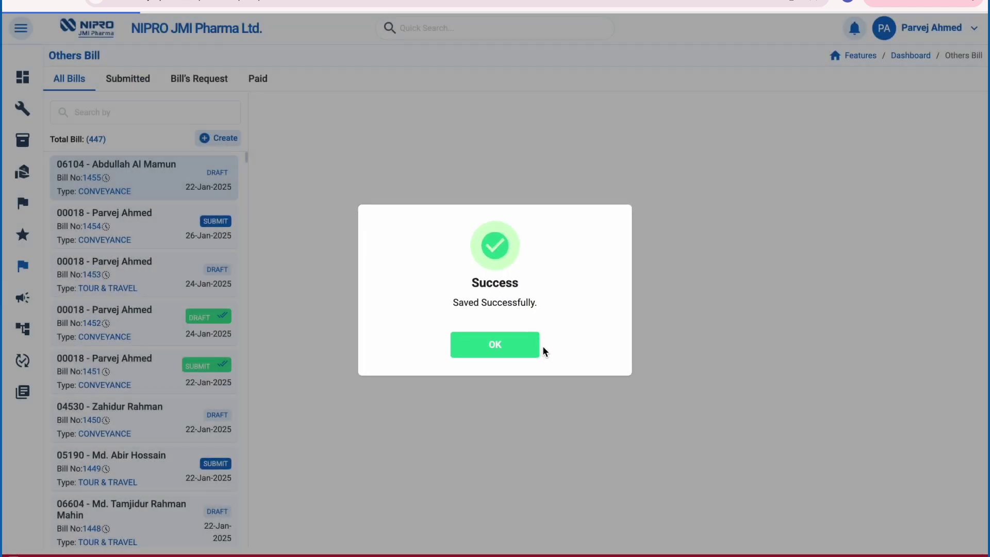
{"action": "left_click", "coordinate": [508, 349]}
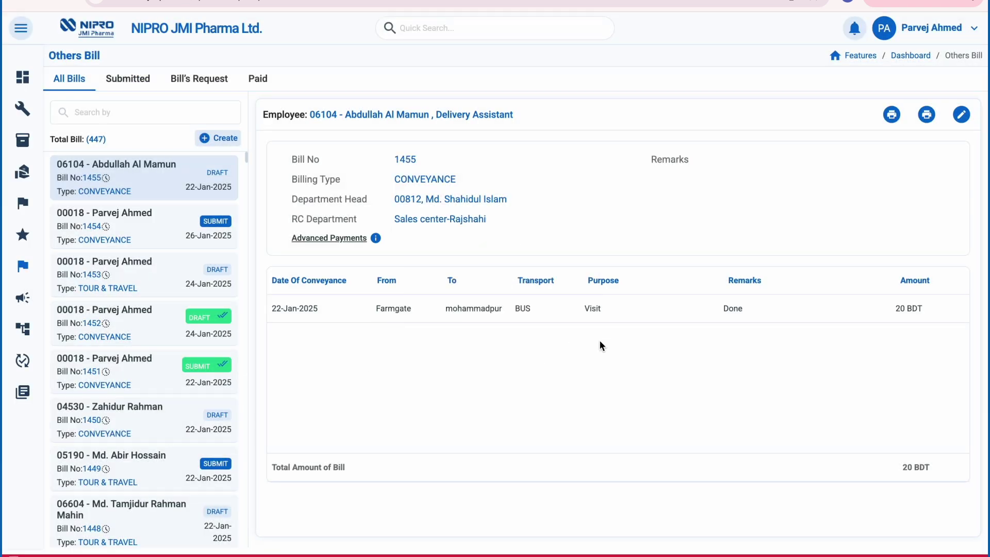
Reopen the saved conveyance bill for editing and submit it
{"action": "mouse_move", "coordinate": [927, 318]}
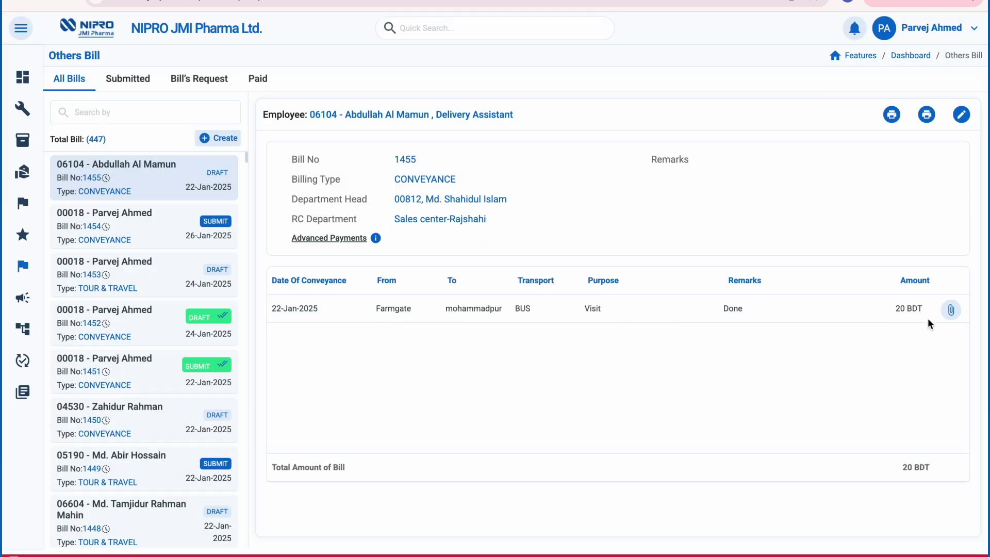
{"action": "left_click", "coordinate": [960, 115]}
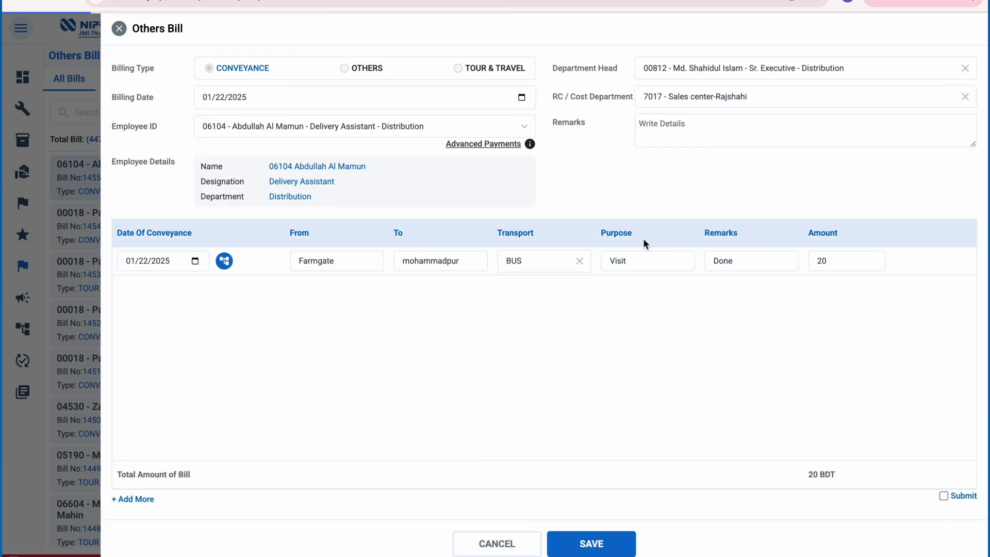
{"action": "left_click", "coordinate": [945, 495]}
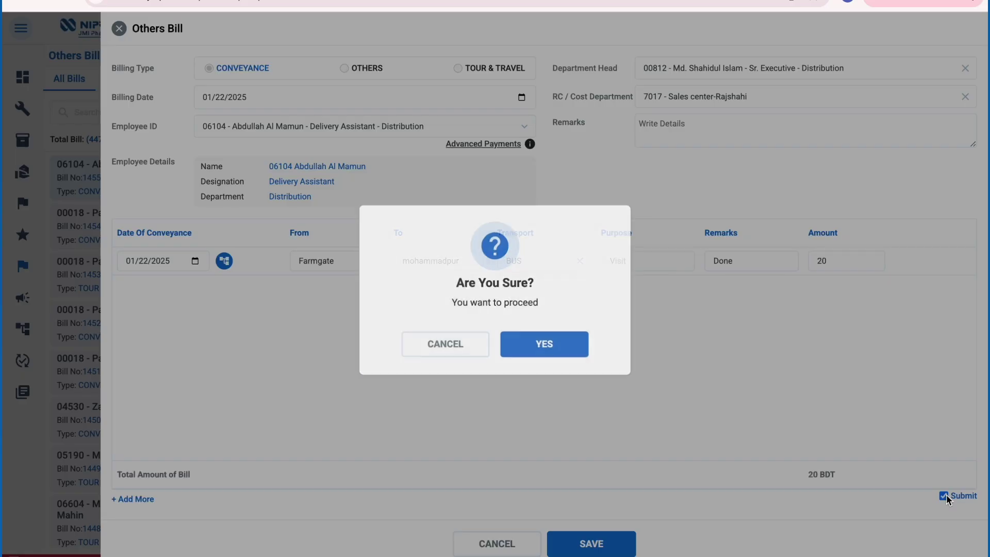
{"action": "left_click", "coordinate": [536, 355]}
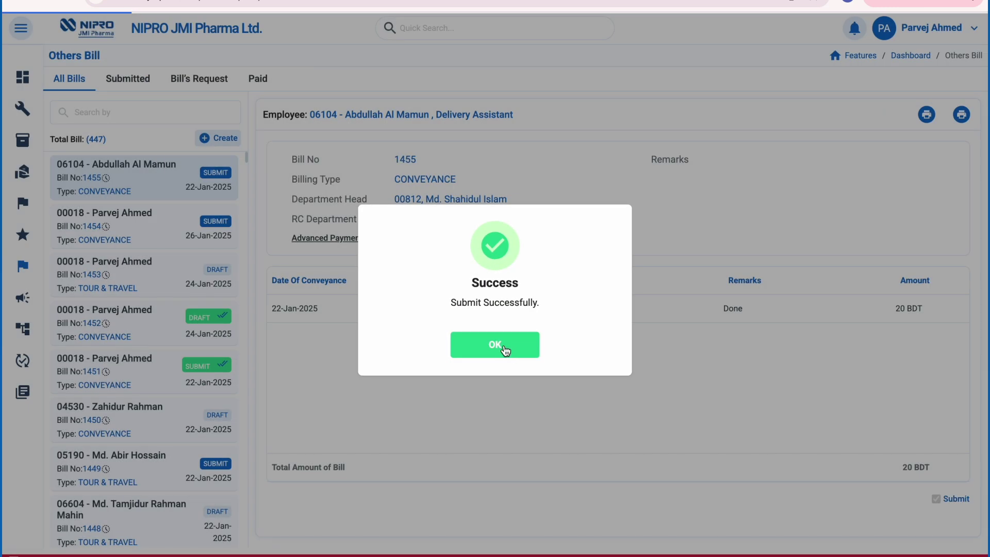
{"action": "left_click", "coordinate": [504, 350]}
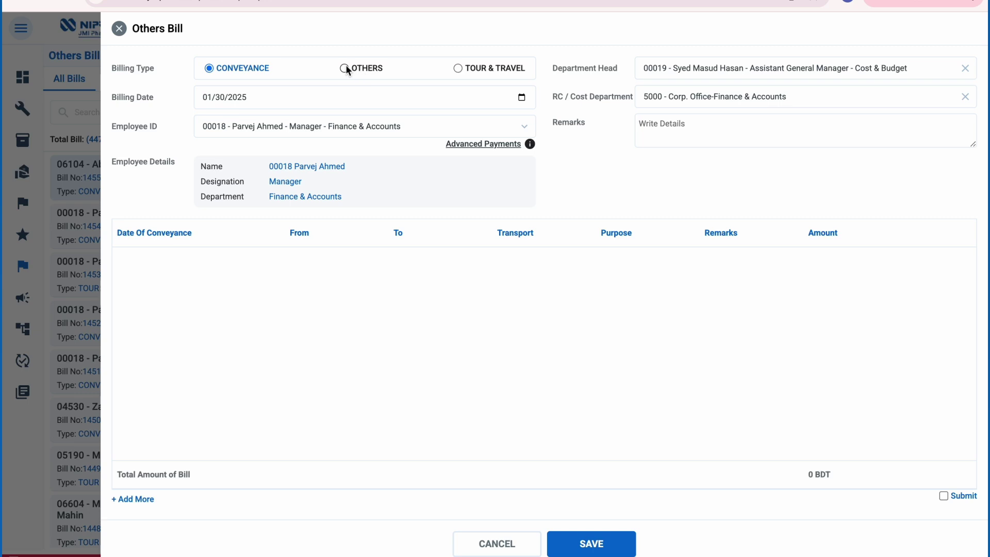
Set the new bill's billing type to Others and select a Distribution operator as its employee
{"action": "left_click", "coordinate": [344, 68]}
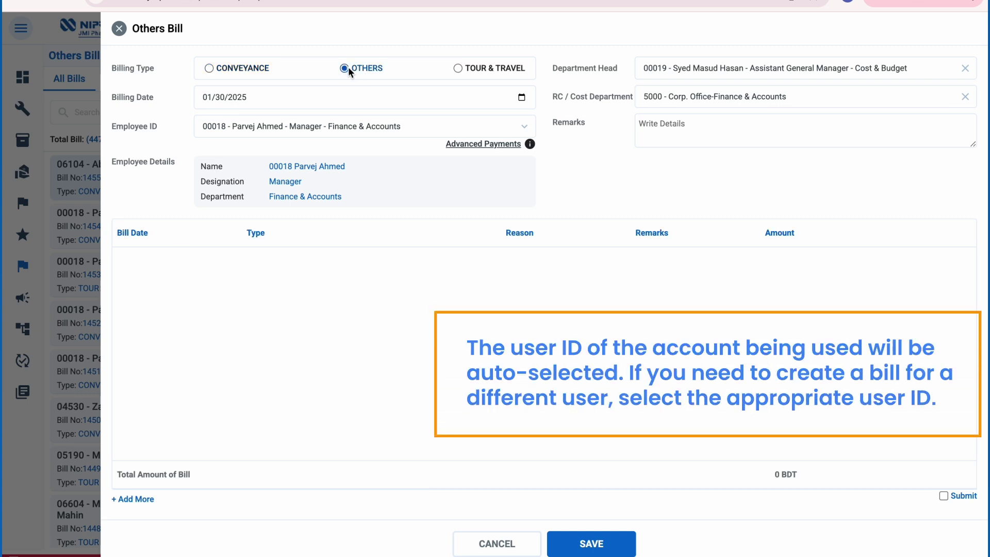
{"action": "left_click", "coordinate": [361, 126]}
{"action": "scroll", "coordinate": [358, 227], "scroll_direction": "up", "scroll_amount": 5}
{"action": "left_click", "coordinate": [341, 231]}
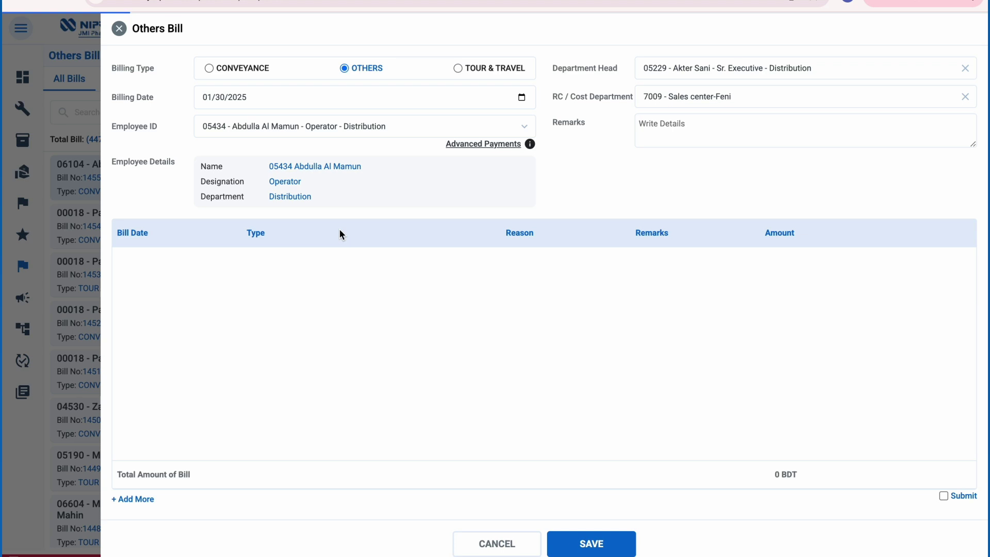
{"action": "mouse_move", "coordinate": [480, 145]}
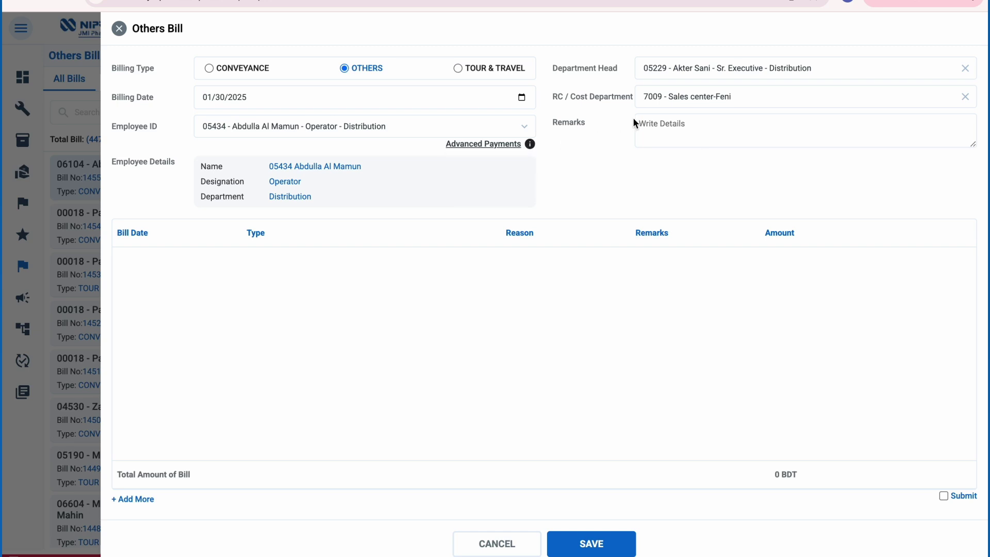
{"action": "left_click", "coordinate": [522, 97]}
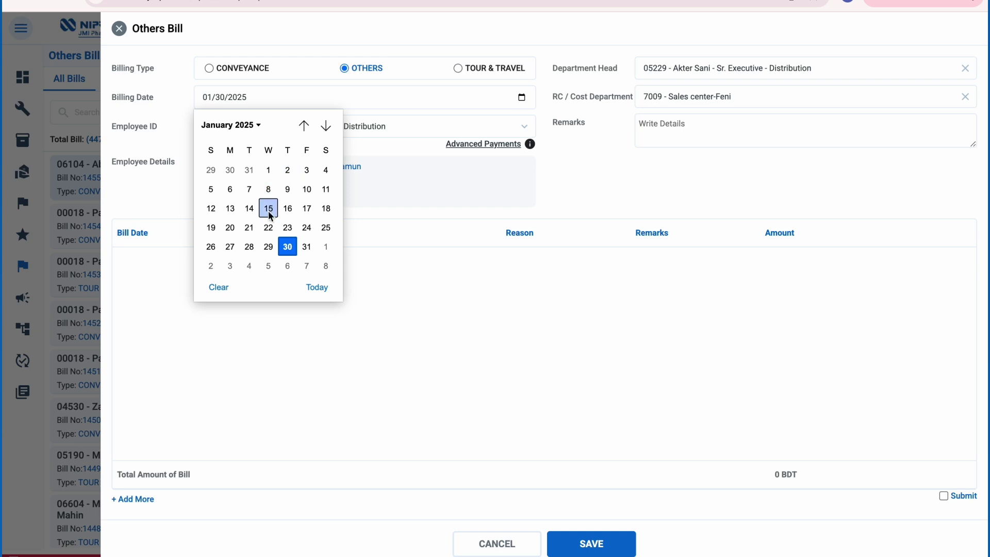
{"action": "left_click", "coordinate": [663, 122]}
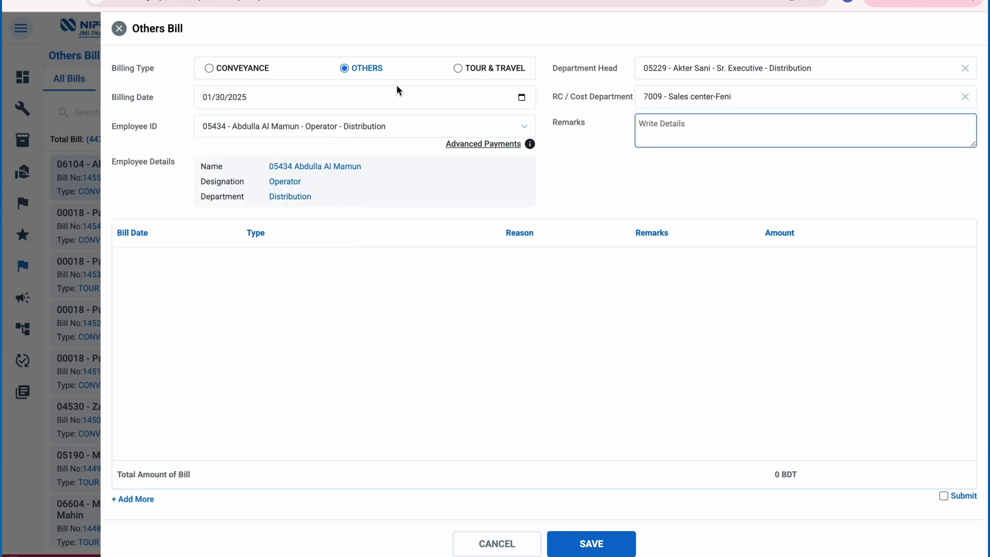
Add an entry row to the Others bill, dated 01/15/2025, with the expense type 42011703 - LUNCH
{"action": "left_click", "coordinate": [133, 499]}
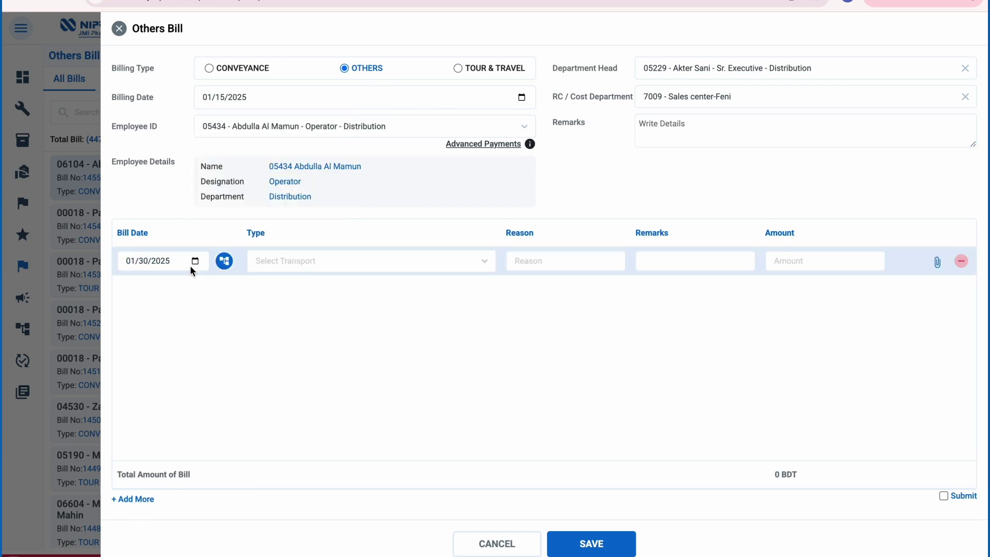
{"action": "left_click", "coordinate": [194, 262]}
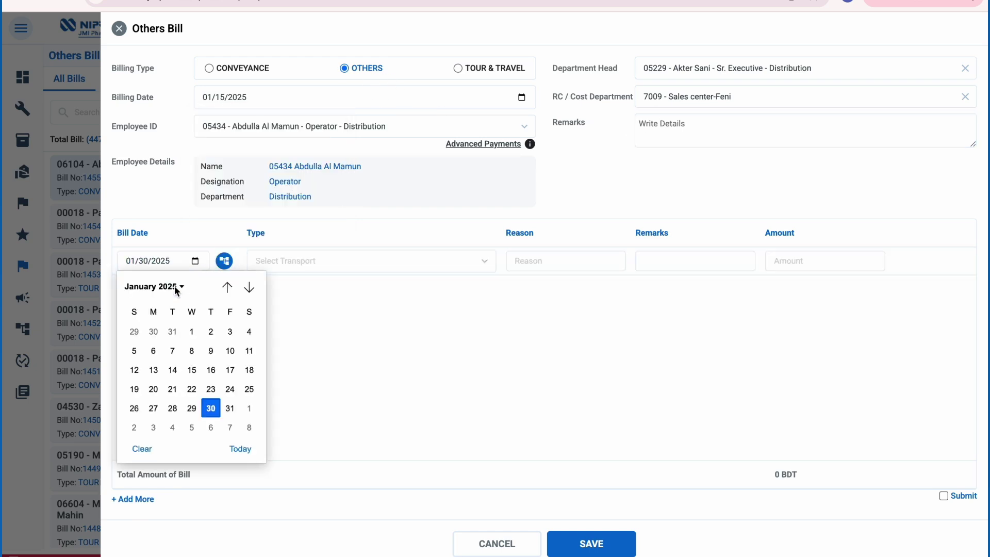
{"action": "left_click", "coordinate": [192, 370]}
{"action": "left_click", "coordinate": [322, 264]}
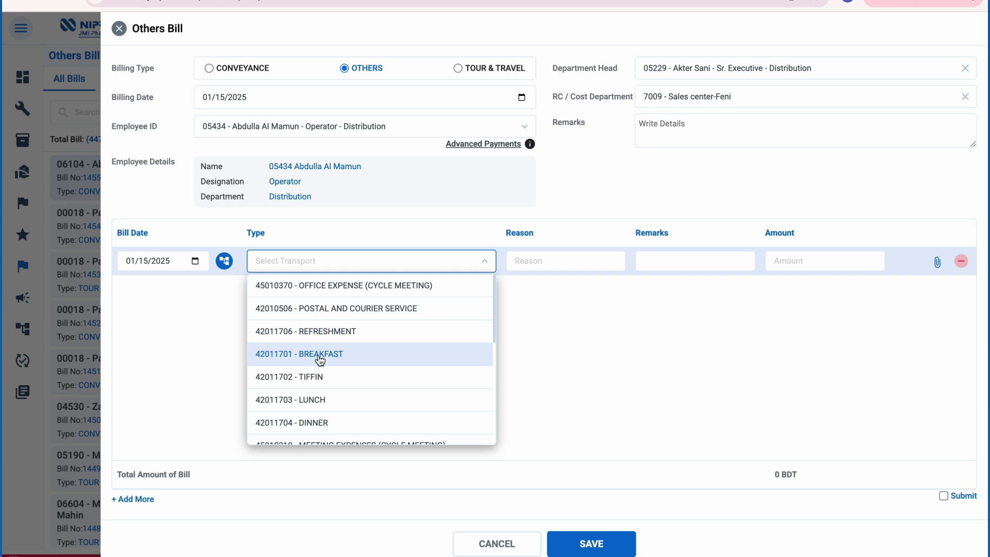
{"action": "left_click", "coordinate": [319, 399]}
Enter "lunch" as the entry's reason and 300 as its amount, leaving the remarks empty
{"action": "left_click", "coordinate": [531, 261]}
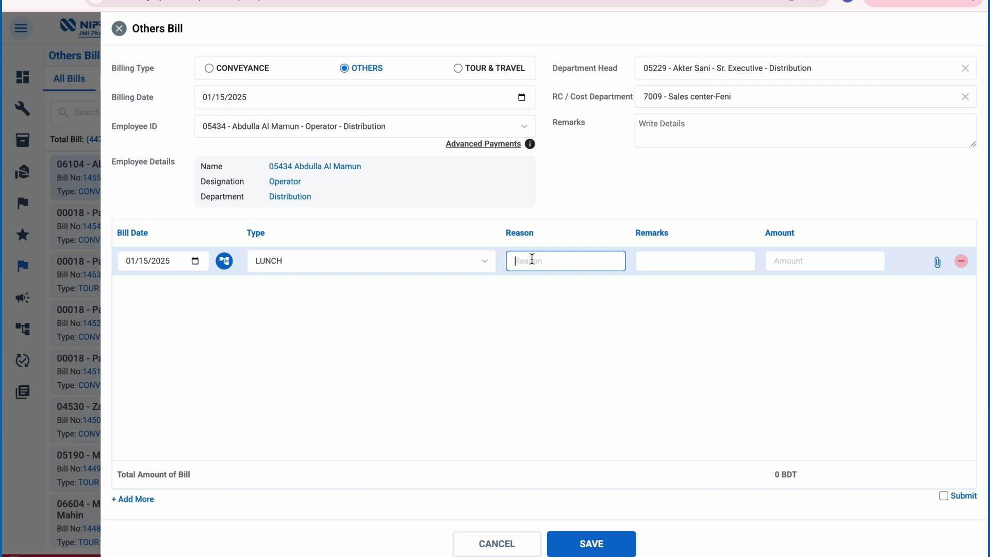
{"action": "type", "text": "lunch"}
{"action": "left_click", "coordinate": [668, 261]}
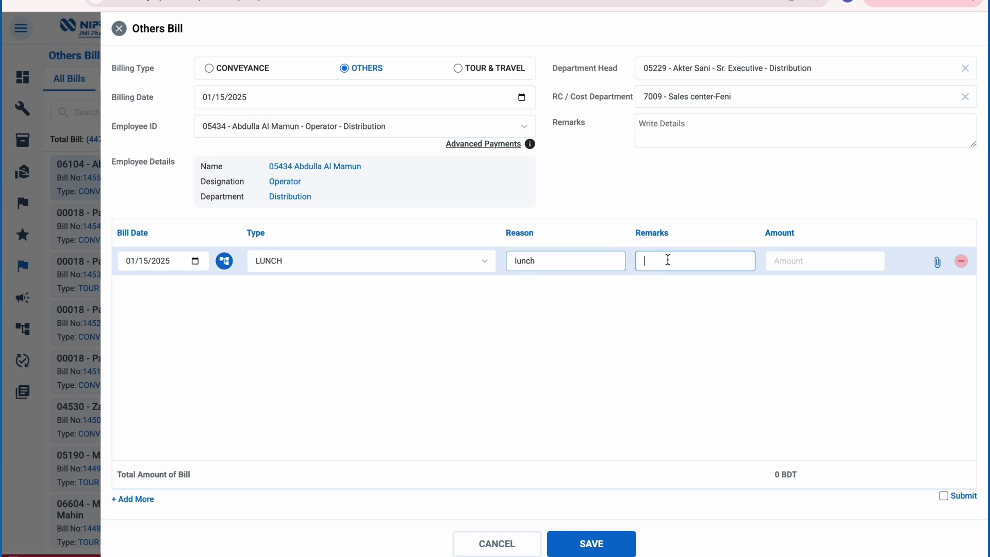
{"action": "left_click", "coordinate": [787, 263]}
{"action": "type", "text": "300"}
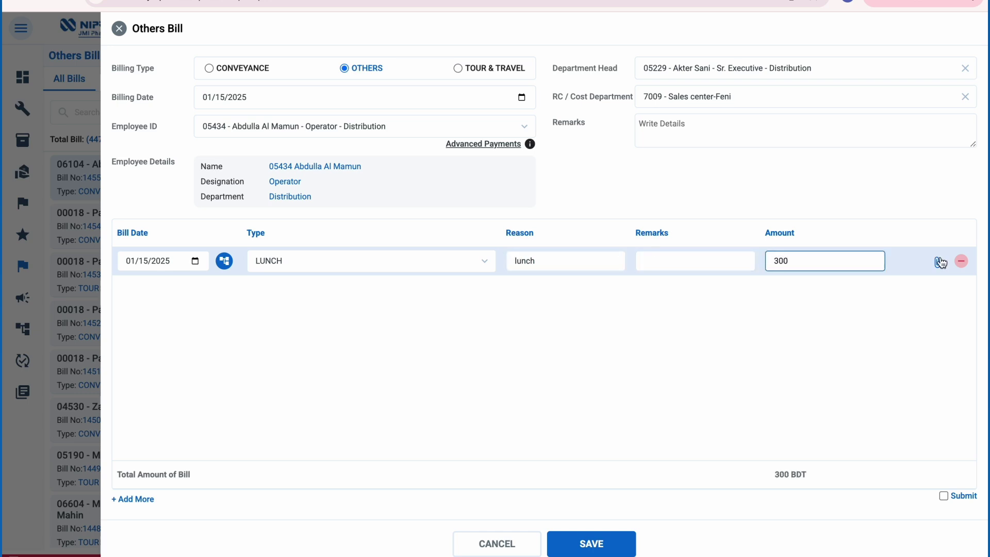
Upload the "Employee list for disburs...8A5.xlsx" spreadsheet from Downloads and attach it to the lunch entry
{"action": "left_click", "coordinate": [937, 263]}
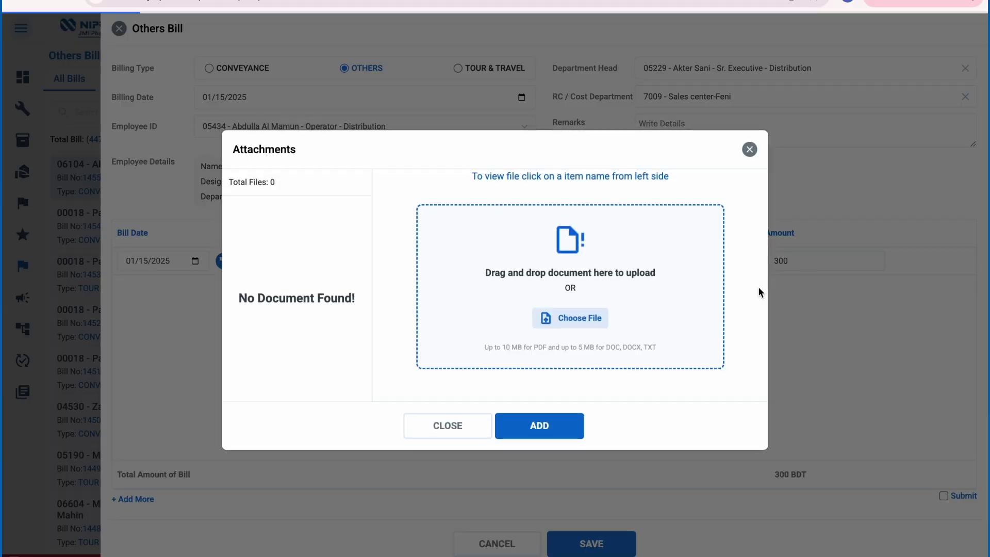
{"action": "left_click", "coordinate": [581, 325]}
{"action": "left_click", "coordinate": [366, 257]}
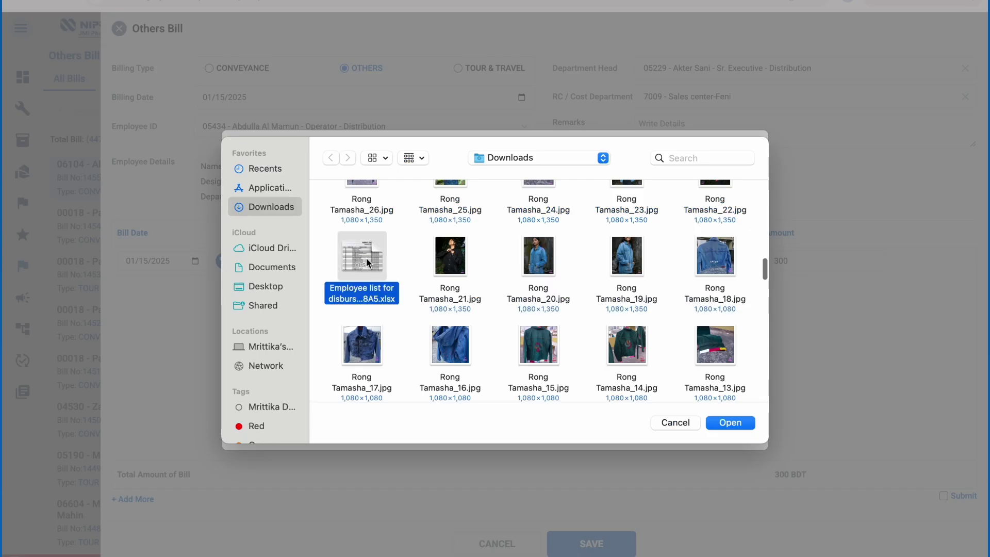
{"action": "left_click", "coordinate": [729, 422]}
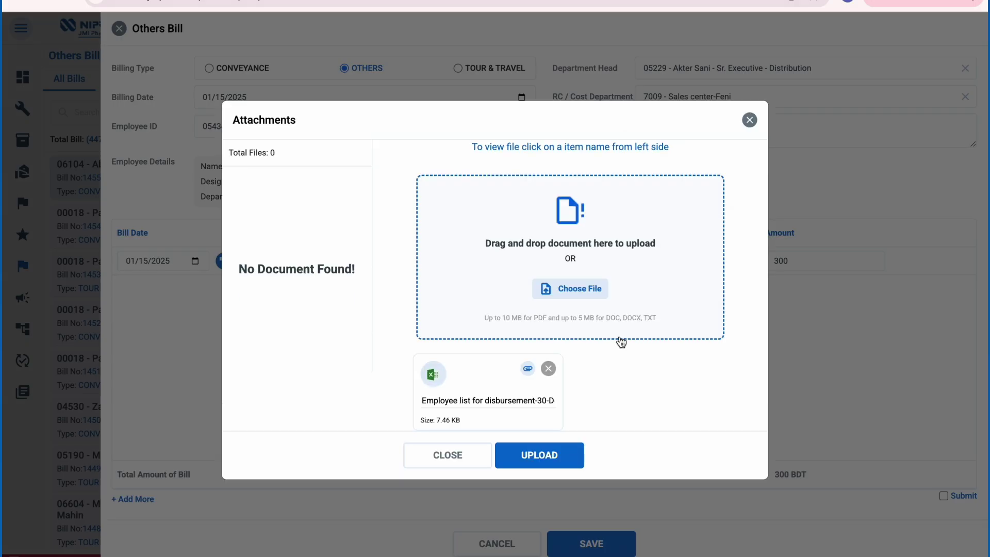
{"action": "left_click", "coordinate": [544, 454]}
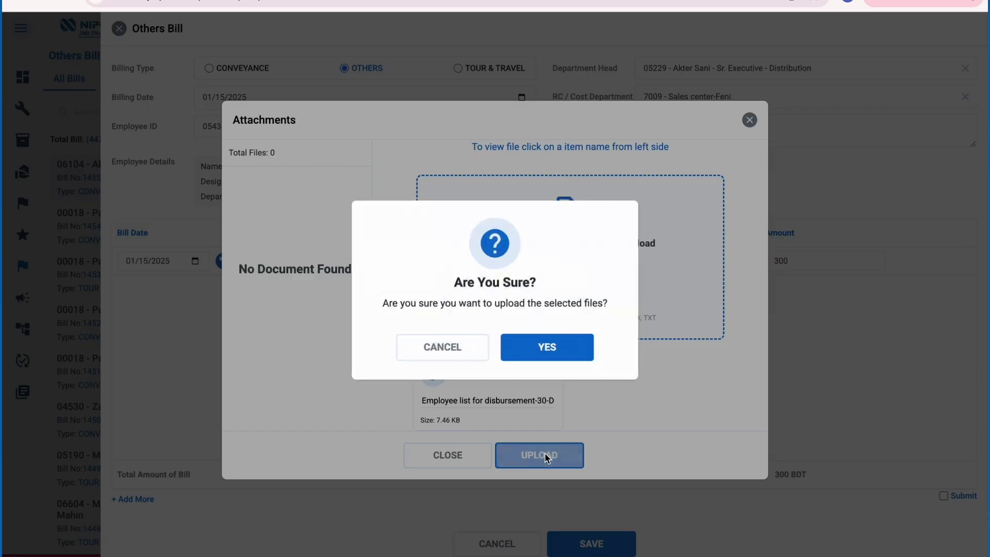
{"action": "left_click", "coordinate": [550, 345]}
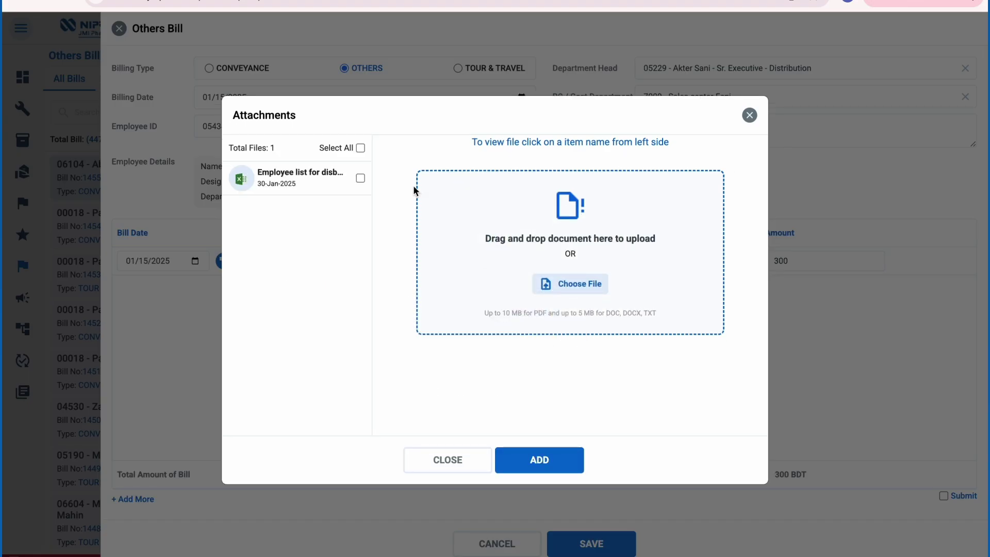
{"action": "left_click", "coordinate": [360, 177]}
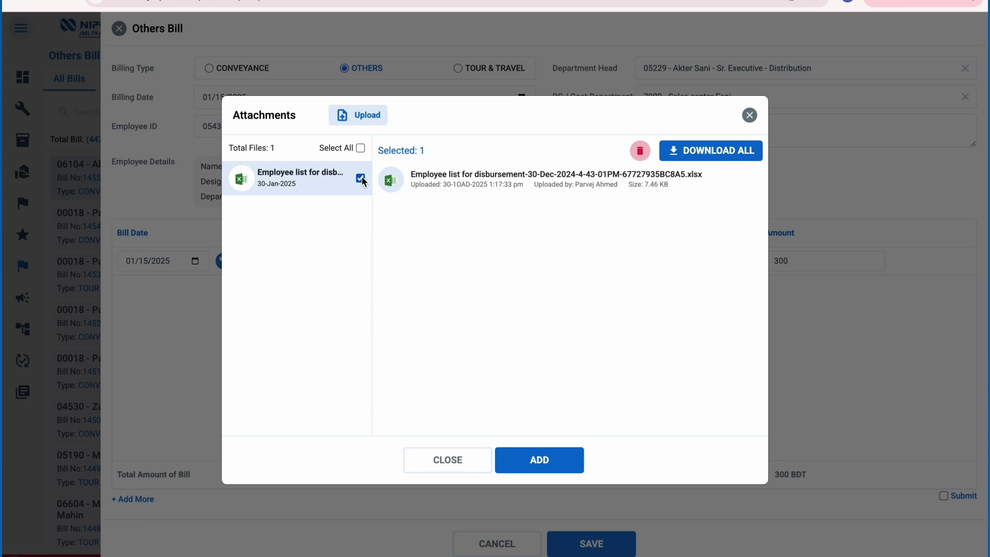
{"action": "left_click", "coordinate": [361, 178]}
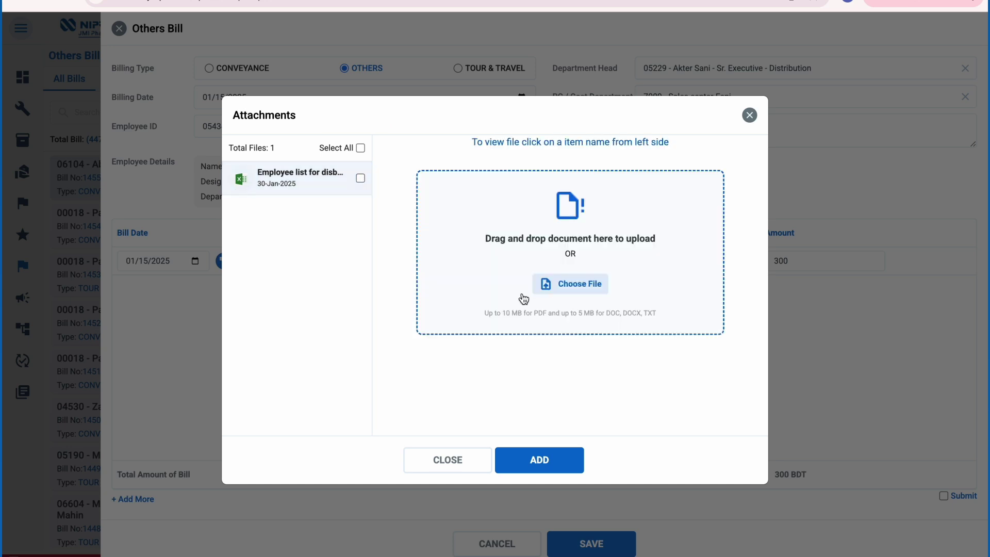
{"action": "left_click", "coordinate": [539, 459]}
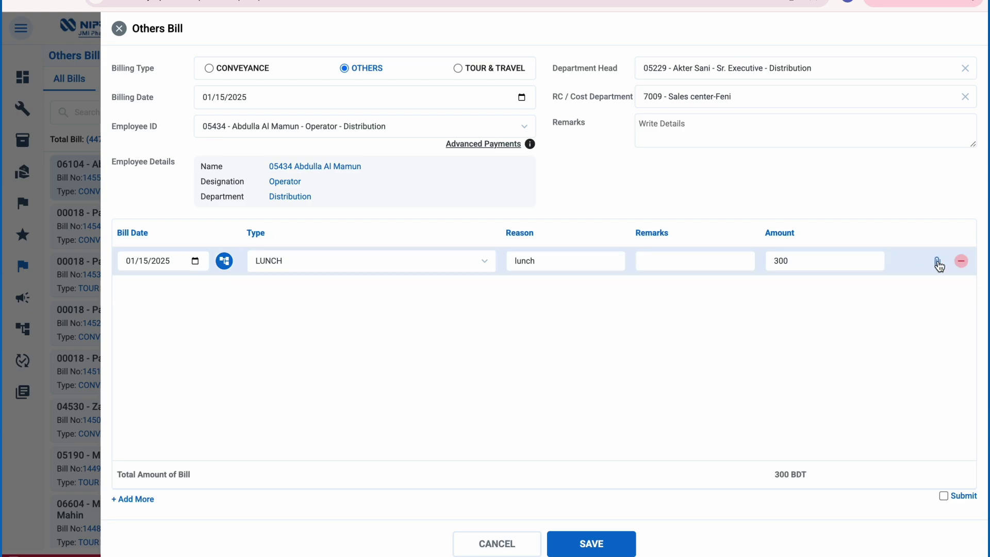
{"action": "left_click", "coordinate": [935, 262]}
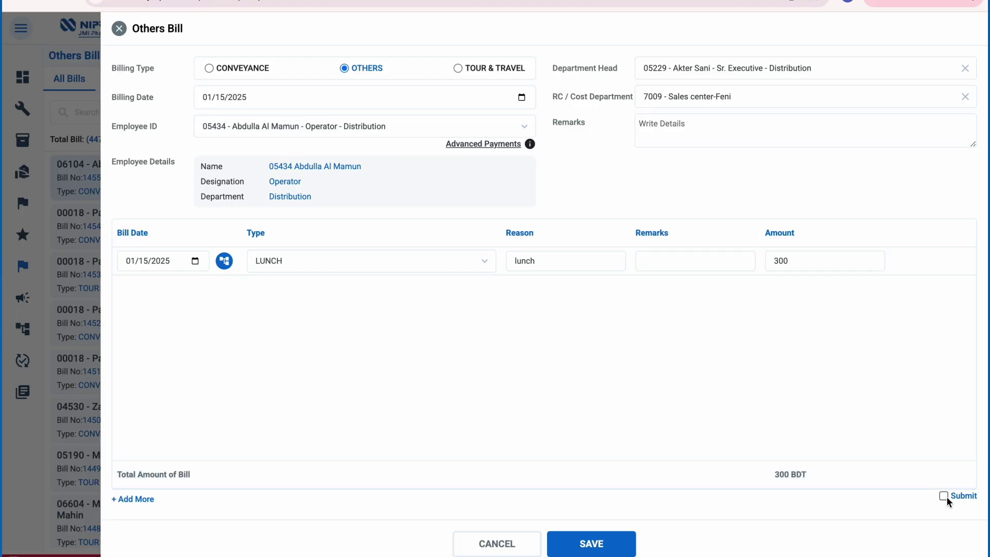
Save the Others bill as a draft, without marking it for submission
{"action": "left_click", "coordinate": [594, 544]}
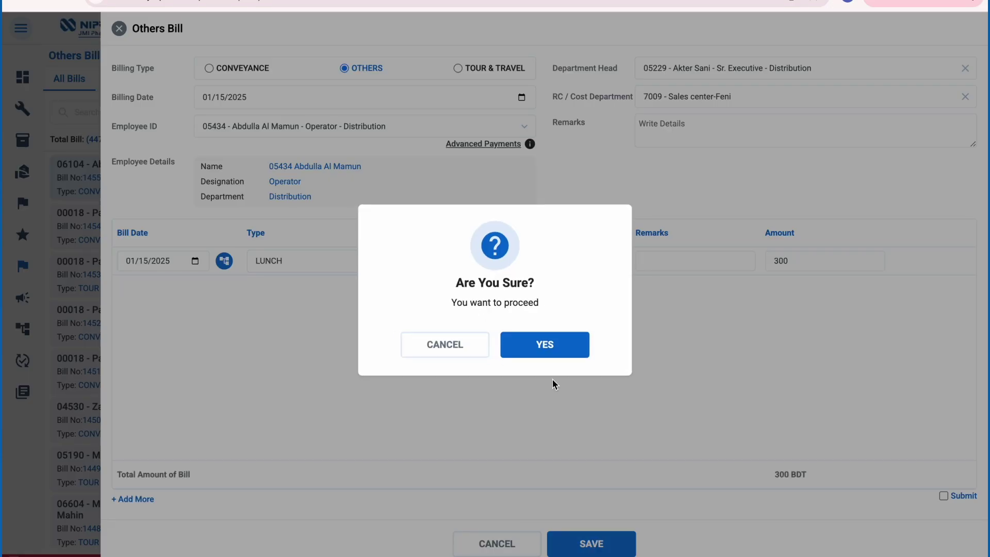
{"action": "left_click", "coordinate": [552, 349]}
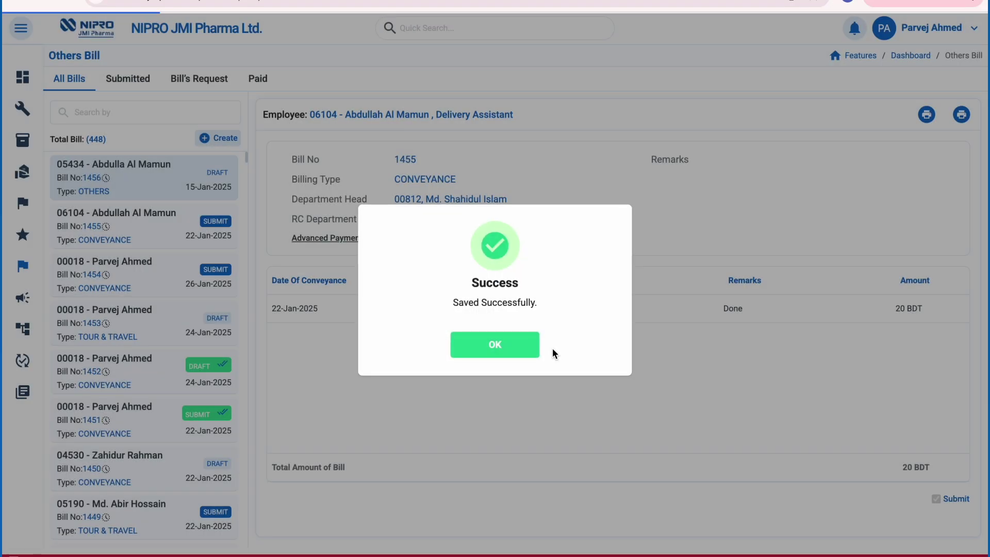
{"action": "left_click", "coordinate": [498, 350]}
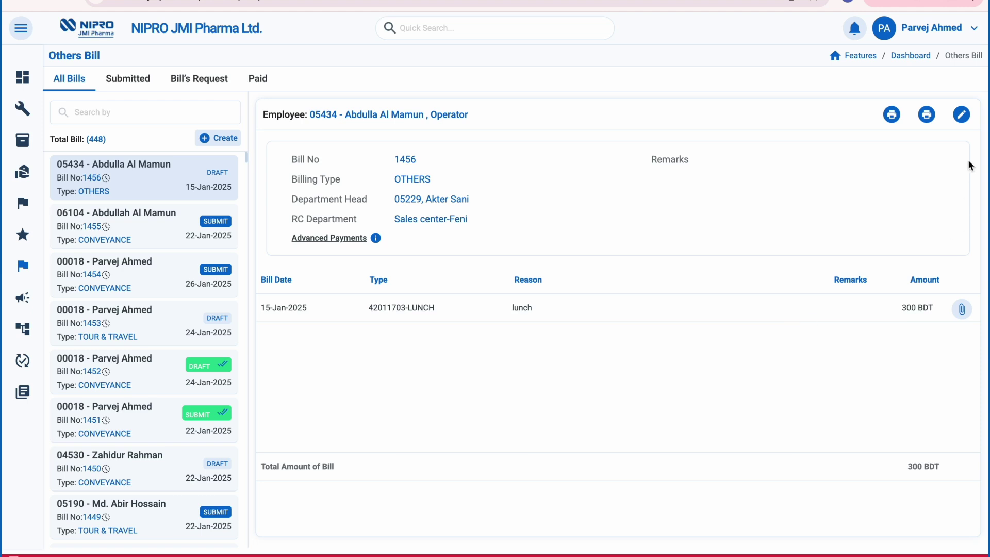
Reopen the saved Others bill for editing and submit it
{"action": "left_click", "coordinate": [960, 115]}
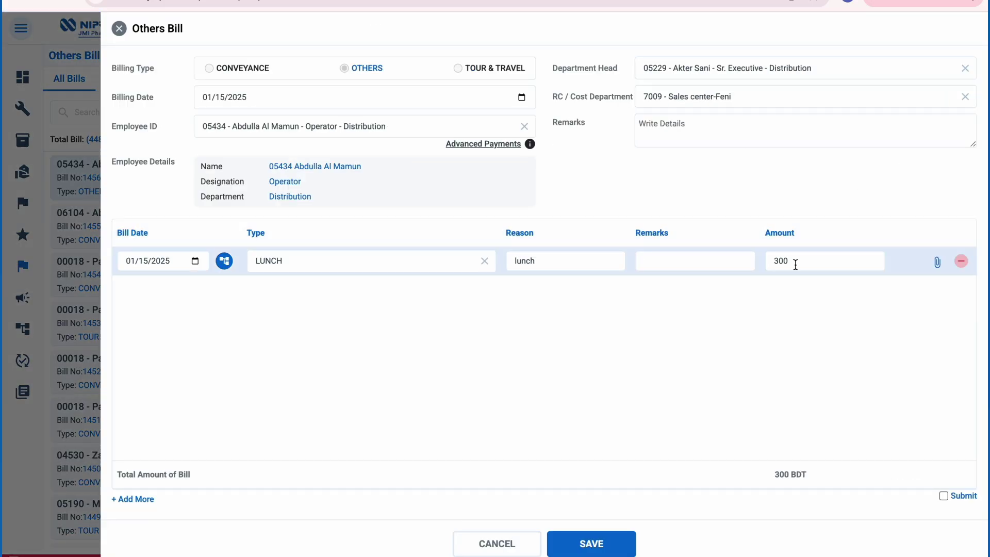
{"action": "left_click", "coordinate": [944, 495]}
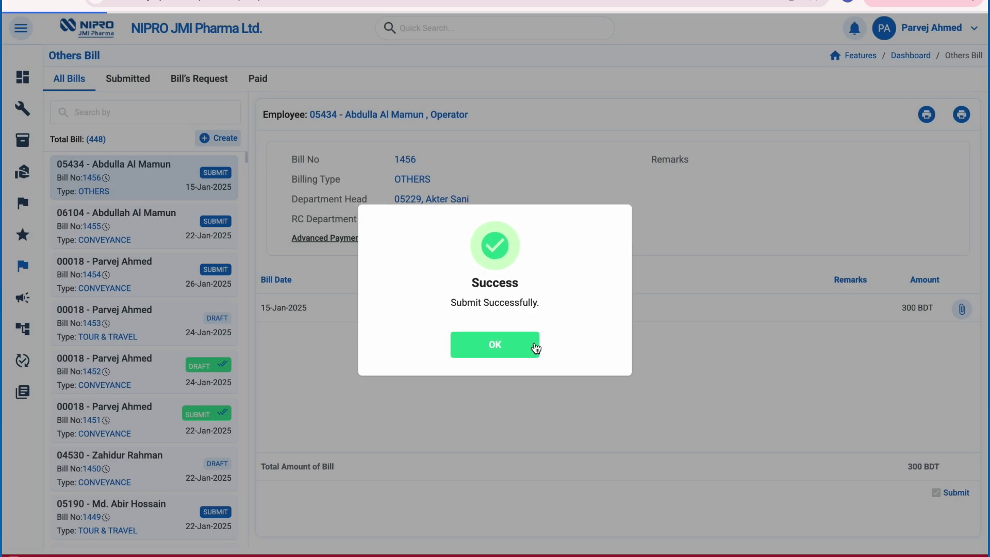
{"action": "left_click", "coordinate": [508, 346]}
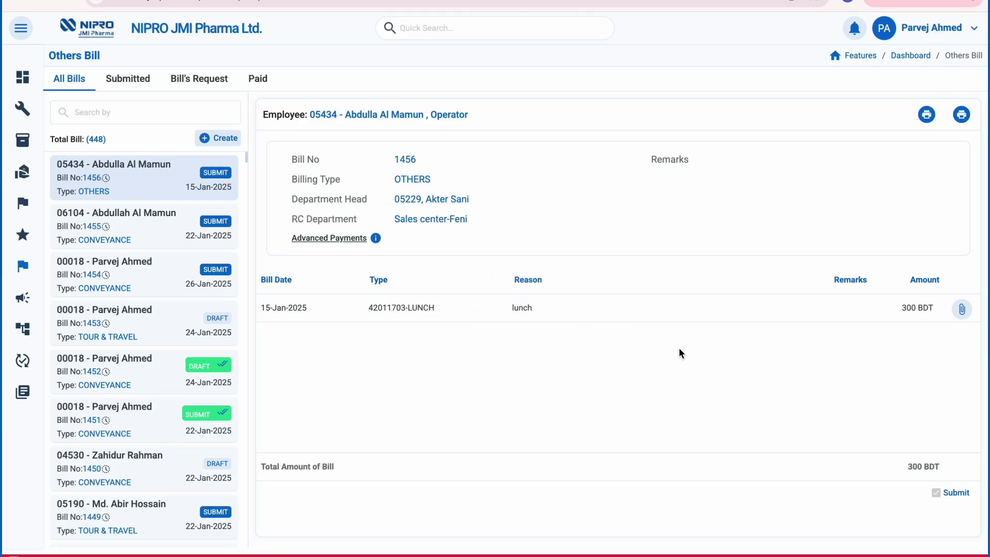
Create another bill and set its billing type to Tour & Travel
{"action": "left_click", "coordinate": [223, 140]}
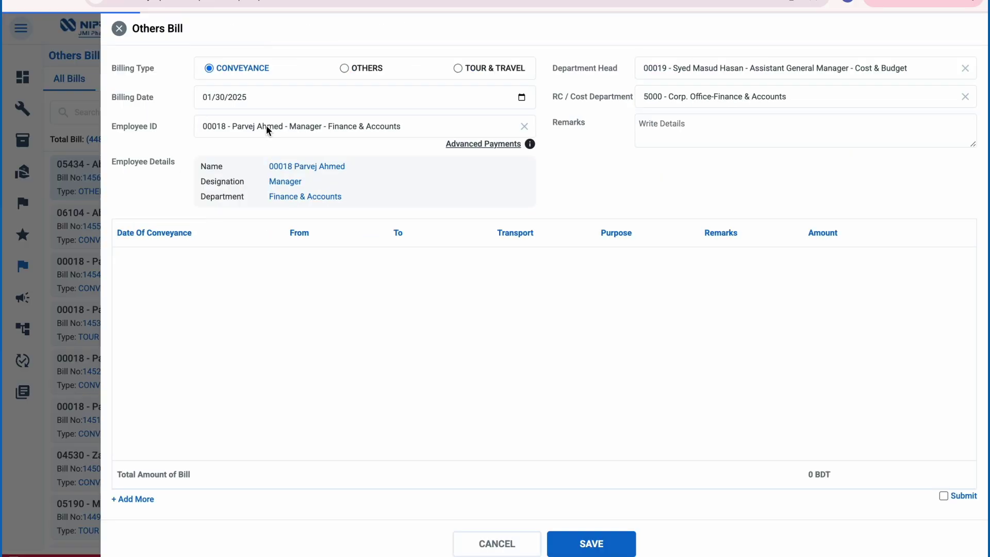
{"action": "left_click", "coordinate": [462, 67]}
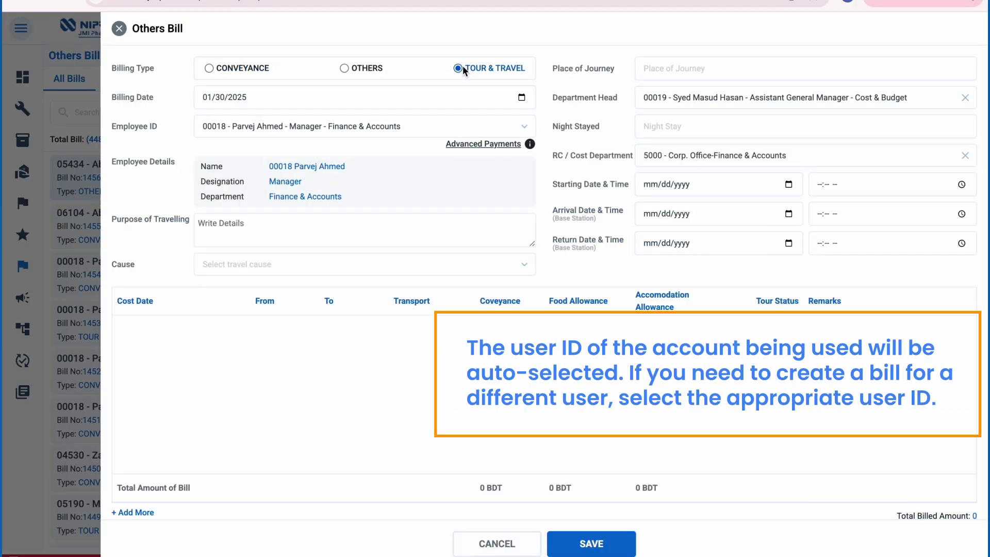
{"action": "left_click", "coordinate": [400, 97]}
{"action": "mouse_move", "coordinate": [470, 142]}
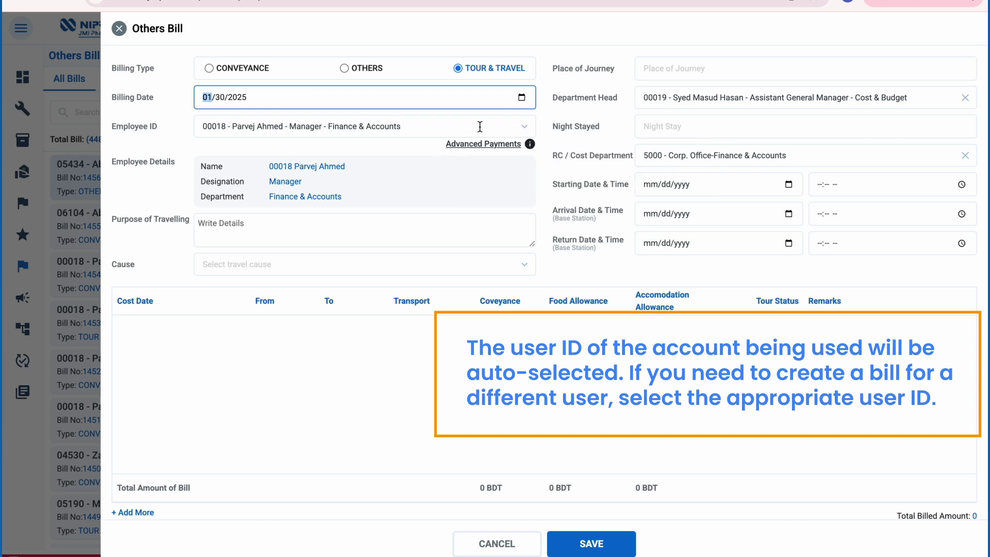
{"action": "left_click", "coordinate": [480, 126]}
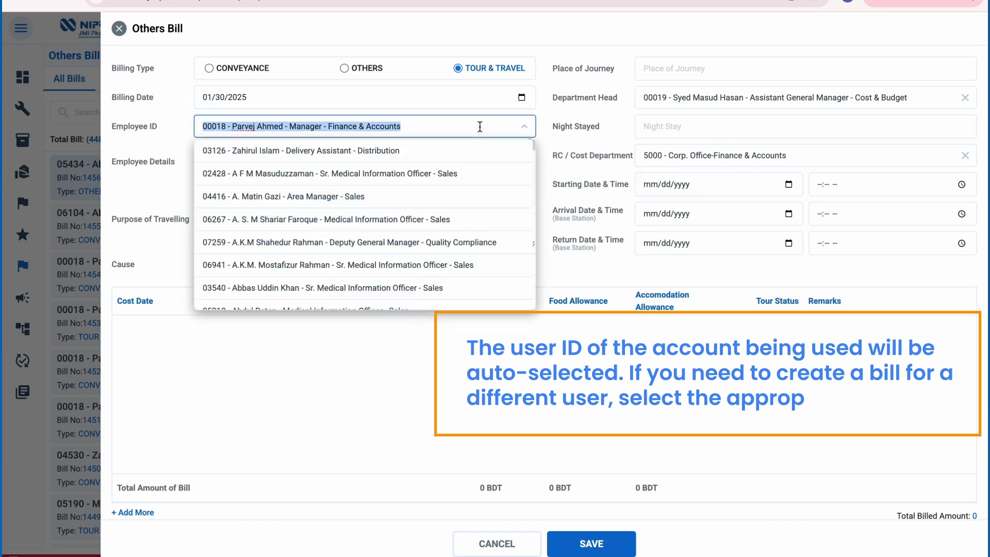
{"action": "left_click", "coordinate": [479, 126]}
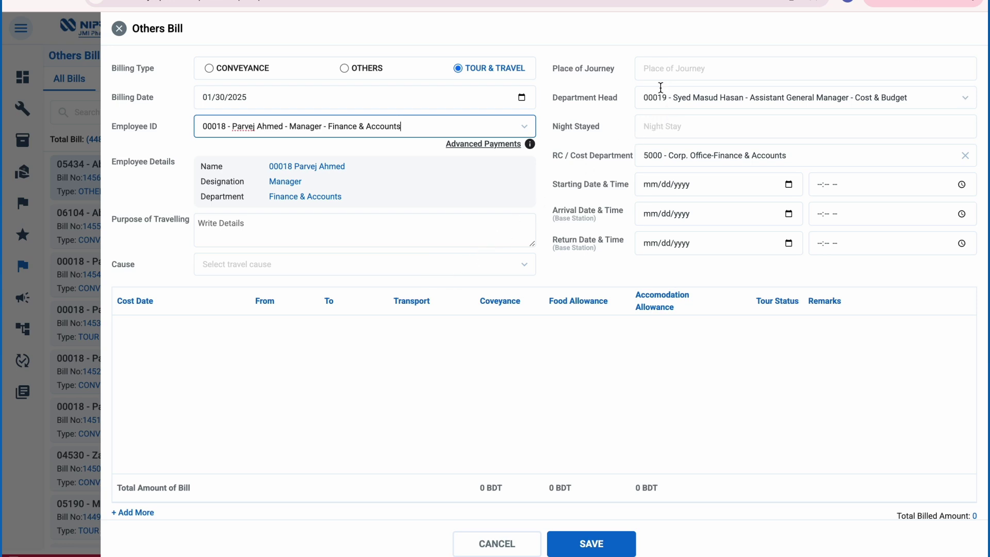
{"action": "mouse_move", "coordinate": [495, 144]}
{"action": "left_click", "coordinate": [338, 98]}
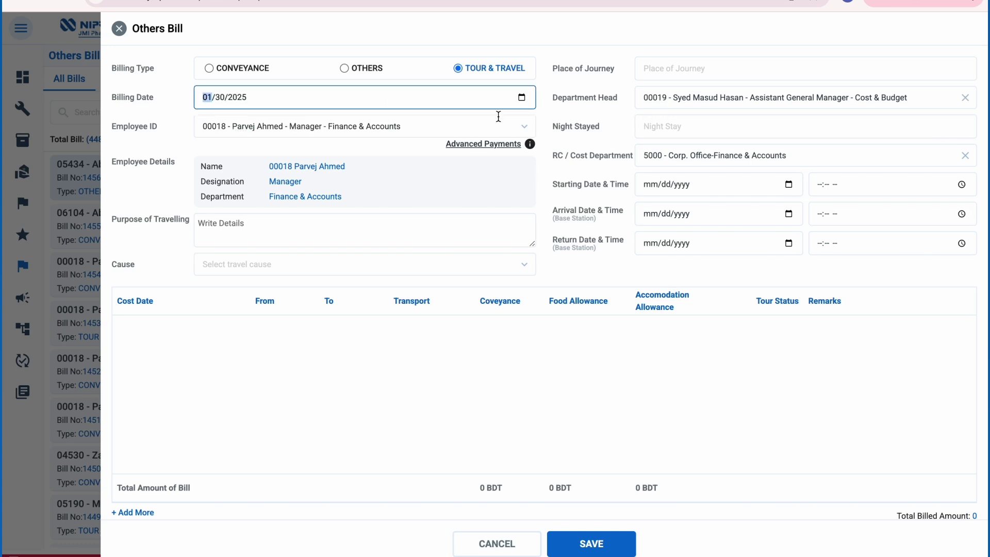
{"action": "left_click", "coordinate": [522, 99]}
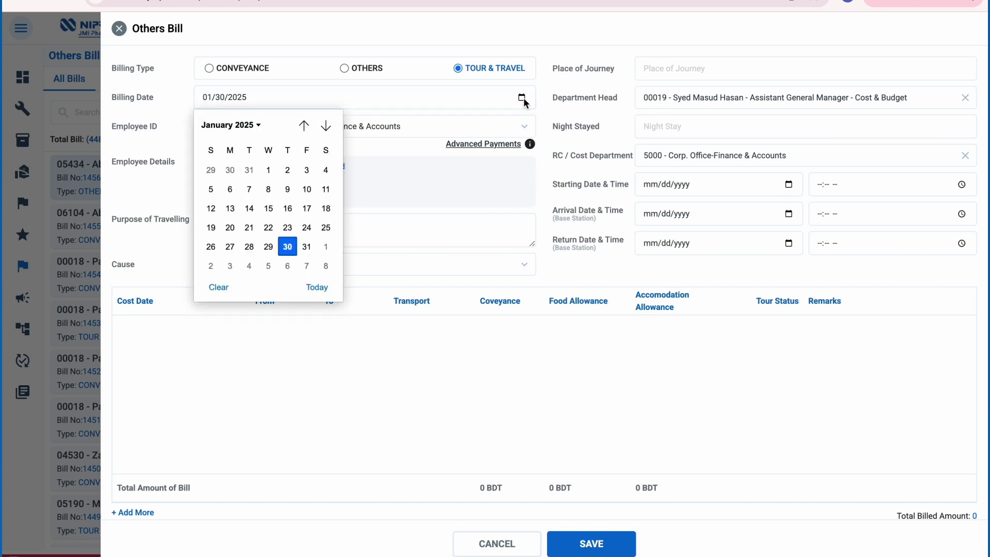
{"action": "left_click", "coordinate": [469, 101]}
Enter Sunamganj as the place of journey and 2 as the nights stayed
{"action": "left_click", "coordinate": [661, 73]}
{"action": "type", "text": "Sunamganj"}
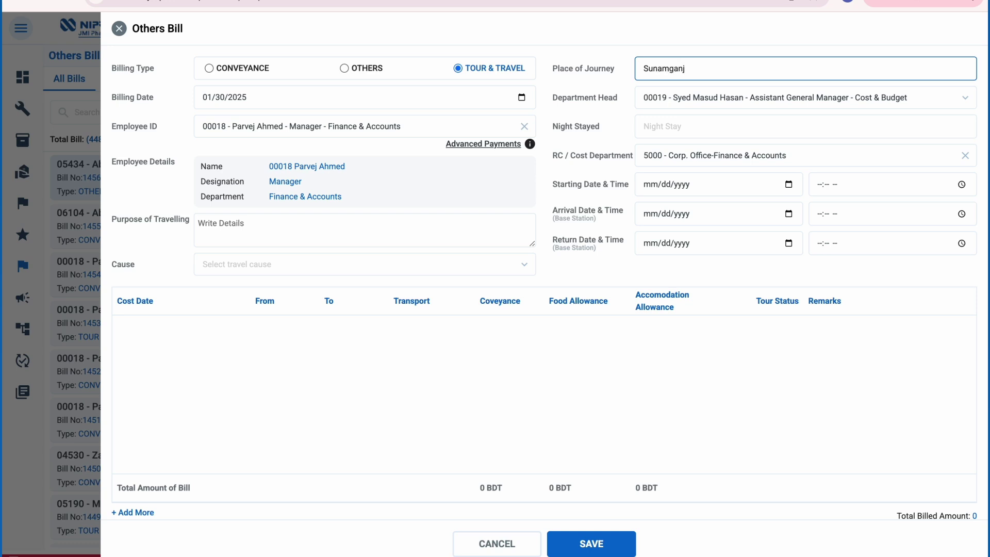
{"action": "left_click", "coordinate": [696, 125]}
{"action": "type", "text": "2"}
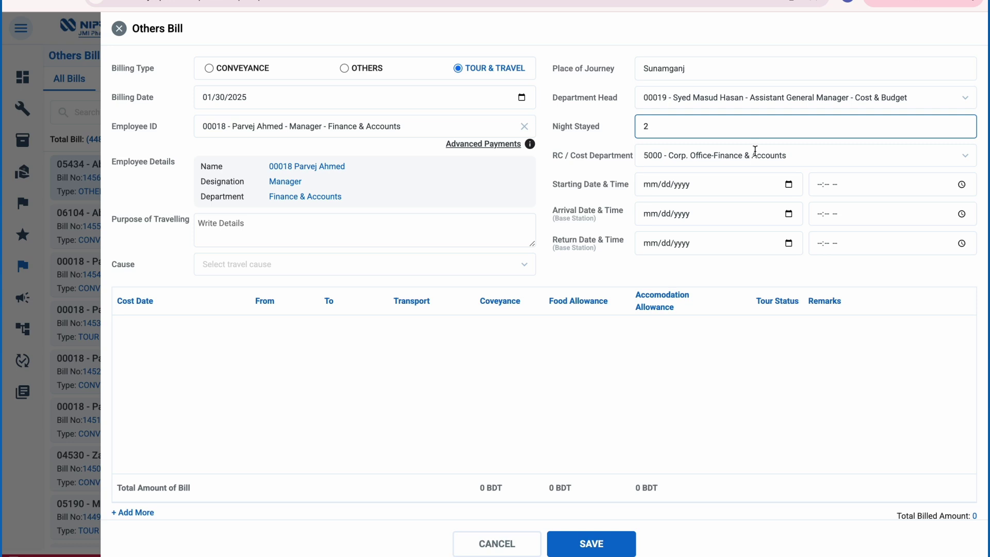
{"action": "left_click", "coordinate": [262, 226]}
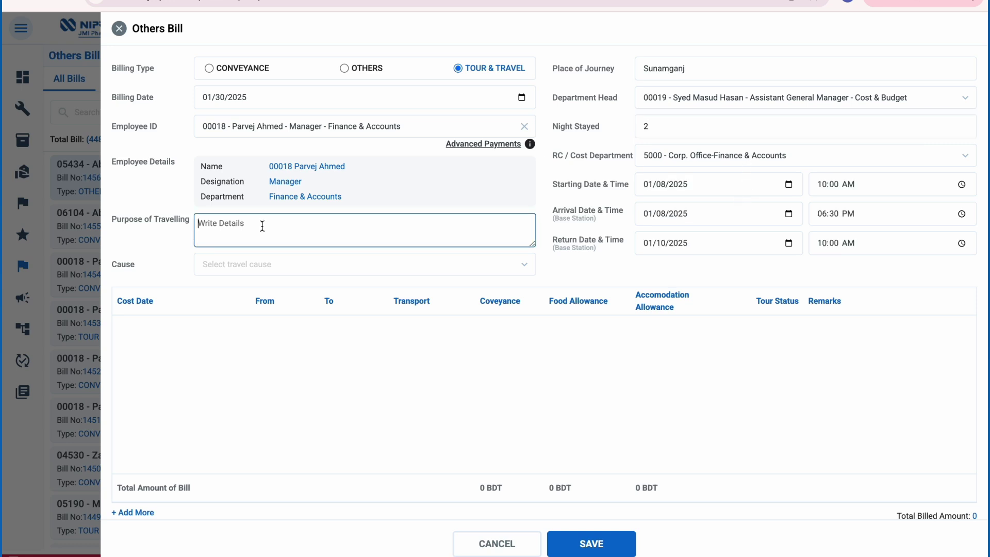
{"action": "type", "text": "V"}
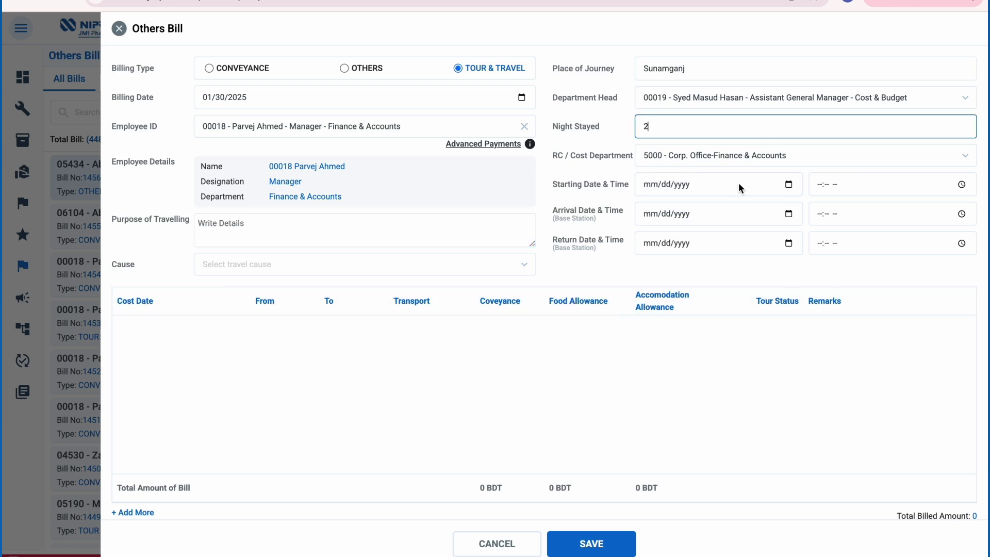
Set the tour's starting date to 01/08/2025 and its starting time to 10:00 AM
{"action": "left_click", "coordinate": [740, 187]}
{"action": "left_click", "coordinate": [788, 184]}
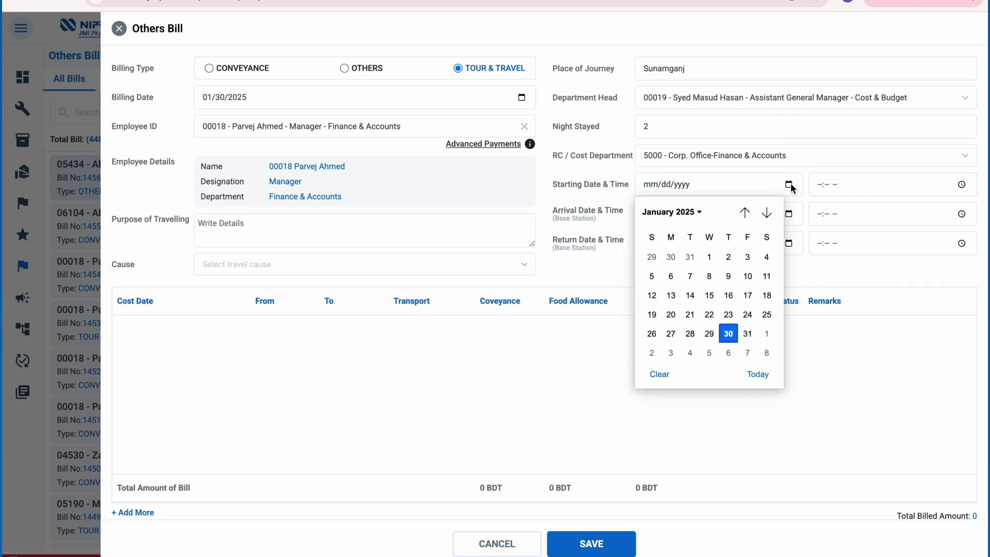
{"action": "left_click", "coordinate": [710, 276]}
{"action": "left_click", "coordinate": [825, 188]}
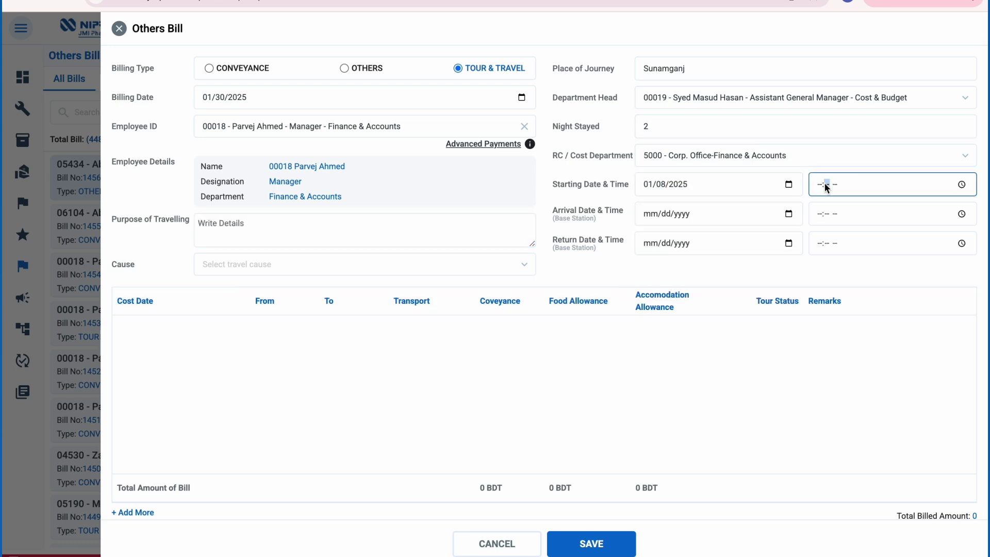
{"action": "left_click", "coordinate": [962, 184]}
{"action": "left_click", "coordinate": [828, 283]}
{"action": "left_click", "coordinate": [868, 250]}
Set the base station arrival date to 01/08/2025 and the arrival time to 06:30 PM
{"action": "left_click", "coordinate": [651, 216]}
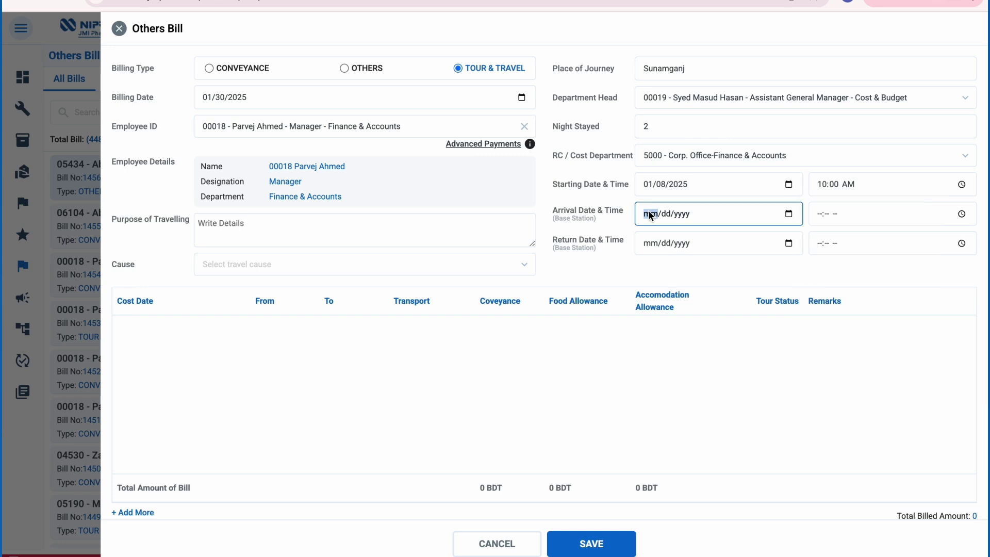
{"action": "type", "text": "01/dd/yyyy"}
{"action": "left_click", "coordinate": [788, 214]}
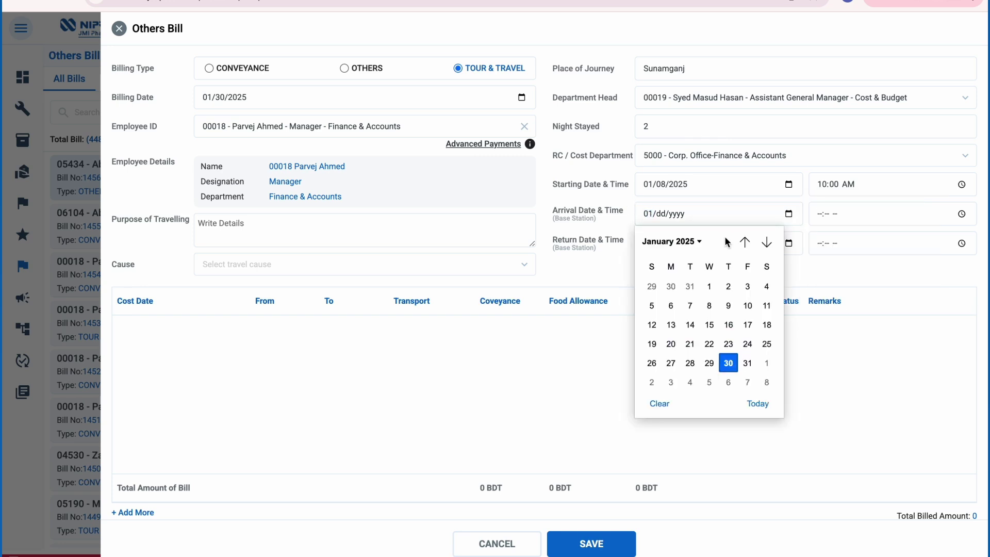
{"action": "left_click", "coordinate": [709, 306]}
{"action": "left_click", "coordinate": [961, 213]}
{"action": "left_click", "coordinate": [905, 242]}
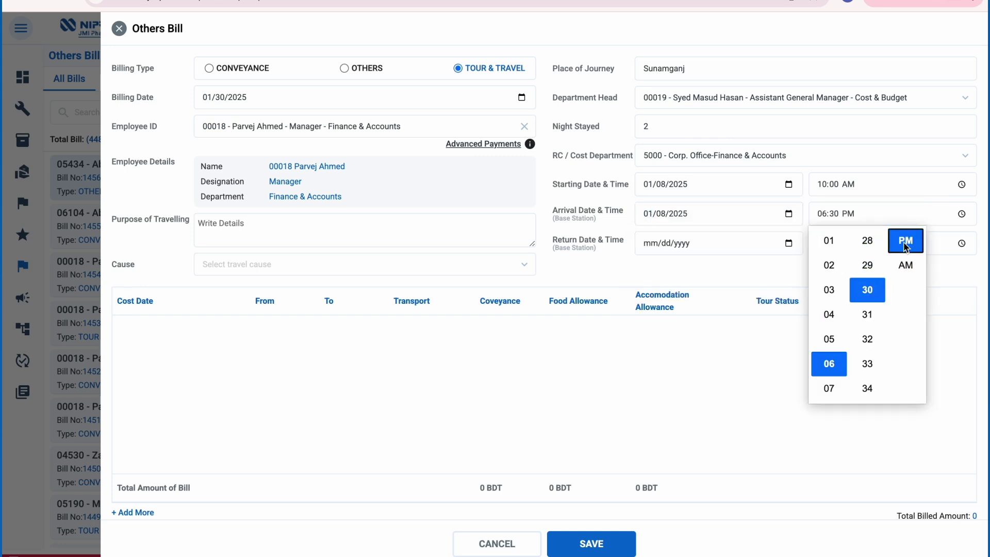
Set the base station return date to 01/10/2025 and the return time to 10:00 AM
{"action": "left_click", "coordinate": [655, 248]}
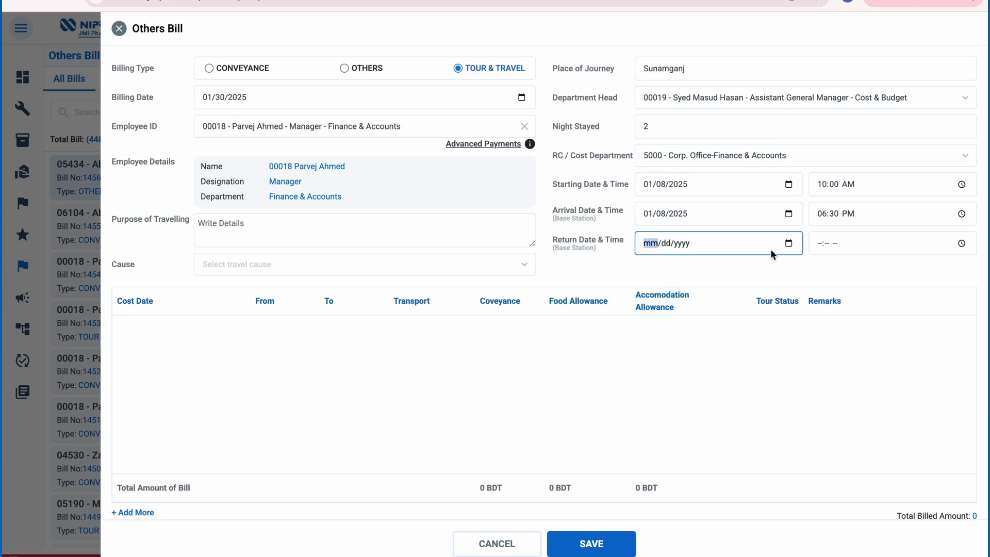
{"action": "left_click", "coordinate": [788, 243]}
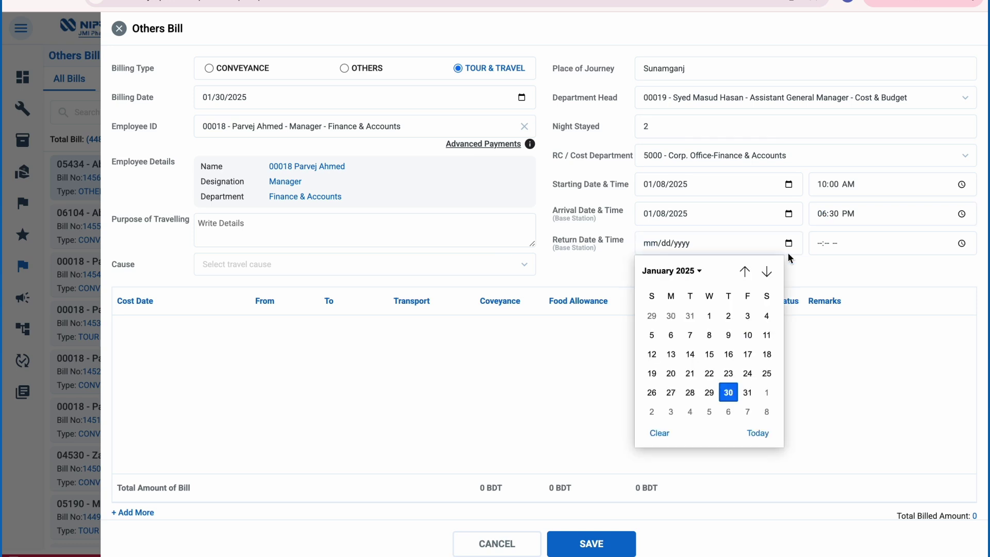
{"action": "left_click", "coordinate": [747, 335]}
{"action": "left_click", "coordinate": [824, 244]}
{"action": "left_click", "coordinate": [961, 243]}
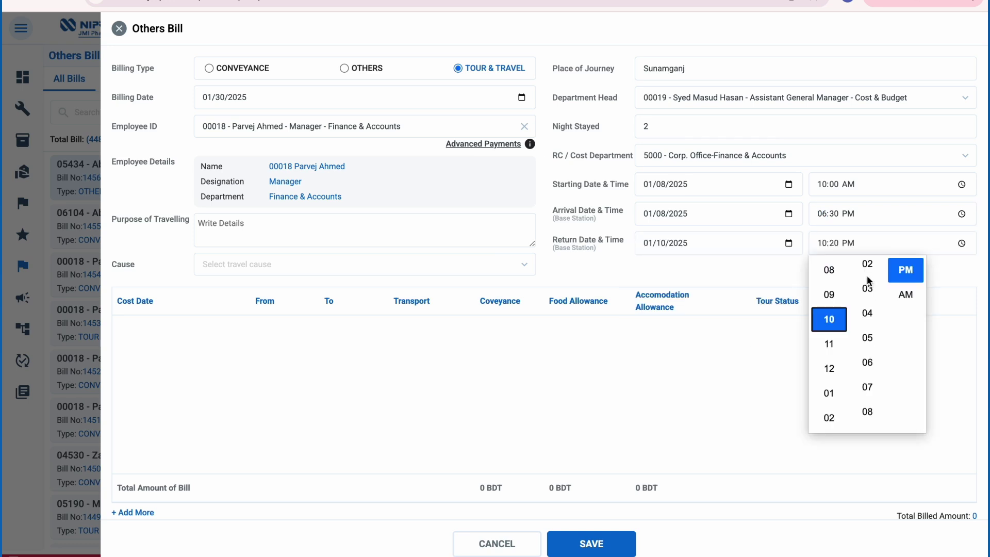
{"action": "scroll", "coordinate": [867, 335], "scroll_direction": "up", "scroll_amount": 3}
{"action": "left_click", "coordinate": [867, 294]}
{"action": "left_click", "coordinate": [905, 295]}
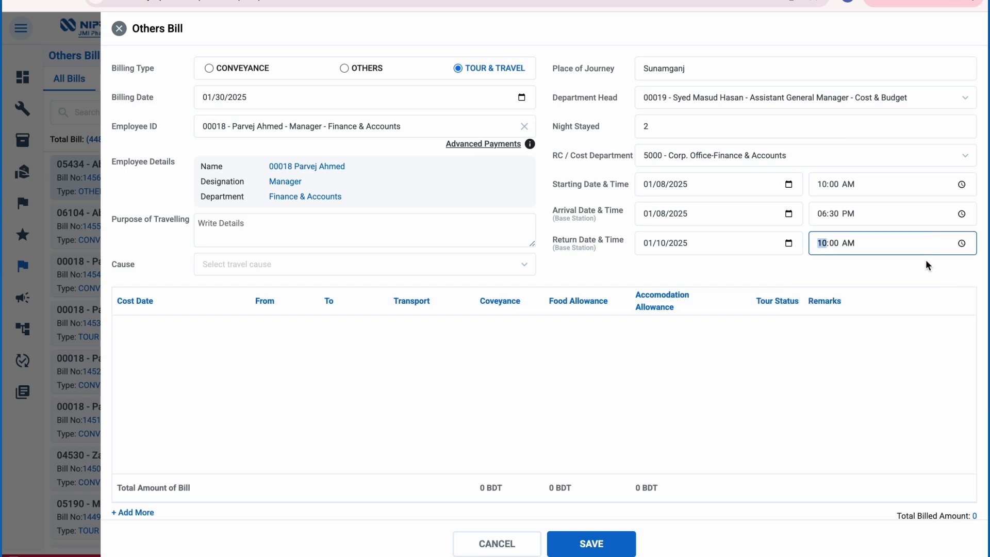
Enter Visit as the purpose of travelling and choose CYCLE MEETING as the travel cause
{"action": "left_click", "coordinate": [291, 265]}
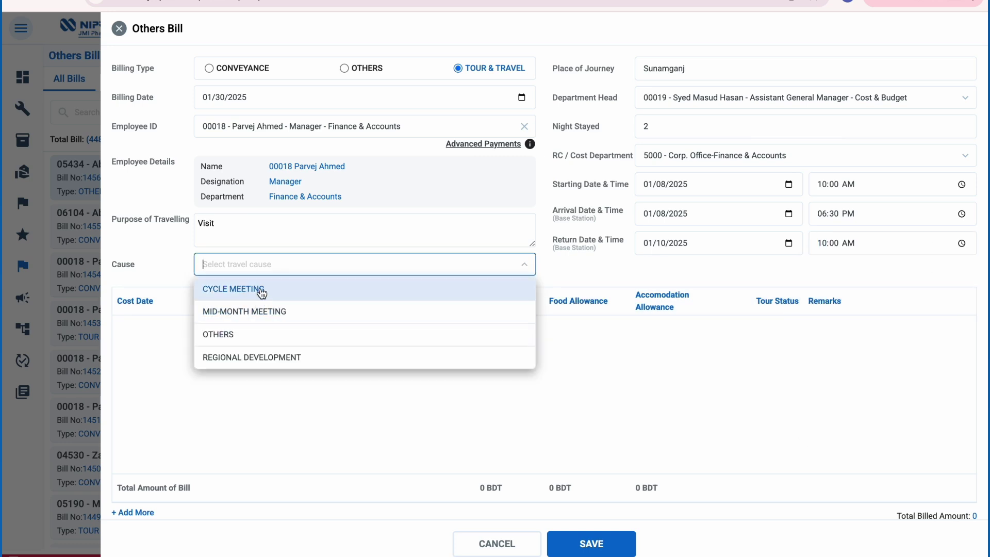
{"action": "left_click", "coordinate": [262, 291]}
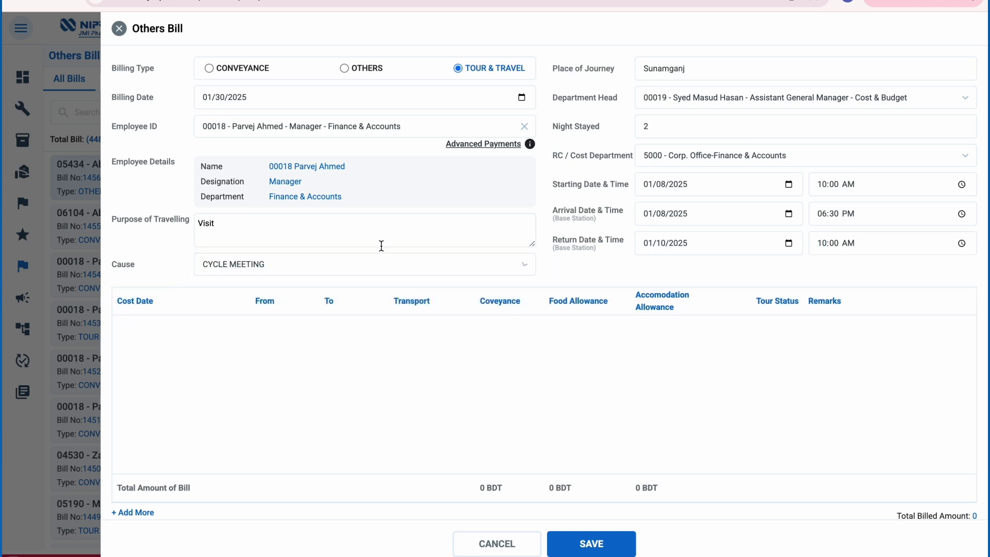
Add a cost row for the journey from Dhaka to Sunamganj with BUS as the transport
{"action": "left_click", "coordinate": [133, 512]}
{"action": "type", "text": "Dhaka"}
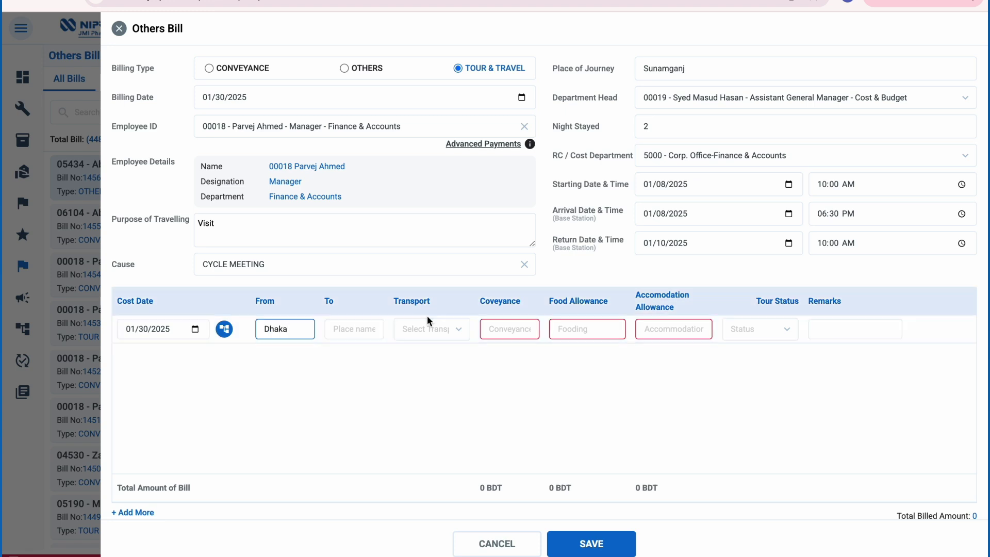
{"action": "left_click", "coordinate": [357, 330]}
{"action": "type", "text": "Sun"}
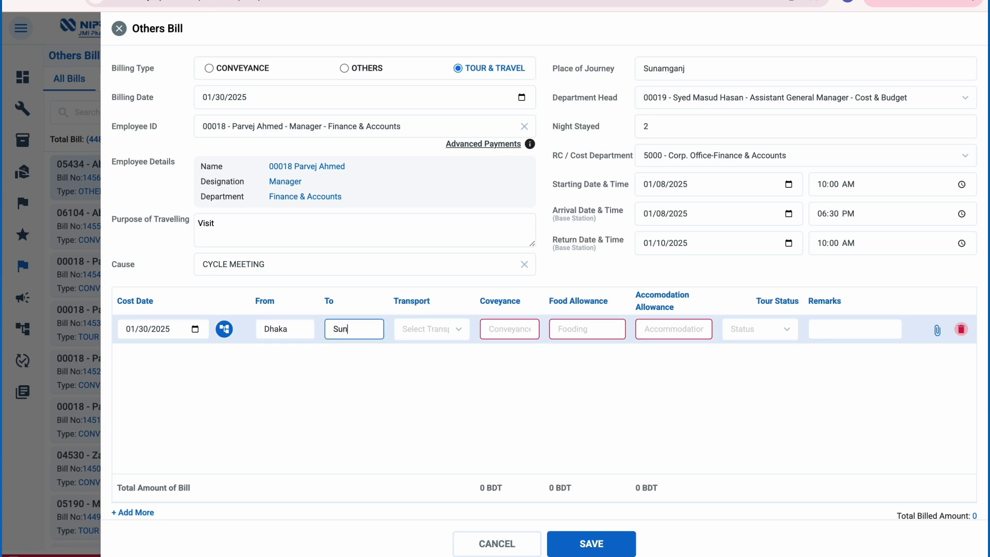
{"action": "type", "text": "amganj"}
{"action": "left_click", "coordinate": [456, 330]}
{"action": "left_click", "coordinate": [432, 376]}
Enter 1500 for conveyance, 2000 for food allowance and 2000 for accommodation allowance in the cost row
{"action": "left_click", "coordinate": [505, 329]}
{"action": "type", "text": "1500"}
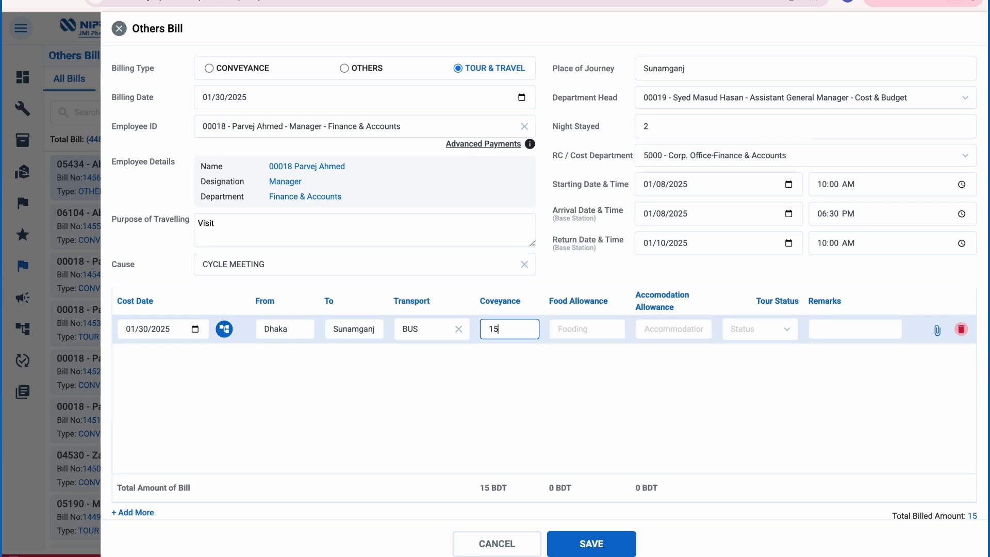
{"action": "left_click", "coordinate": [580, 331]}
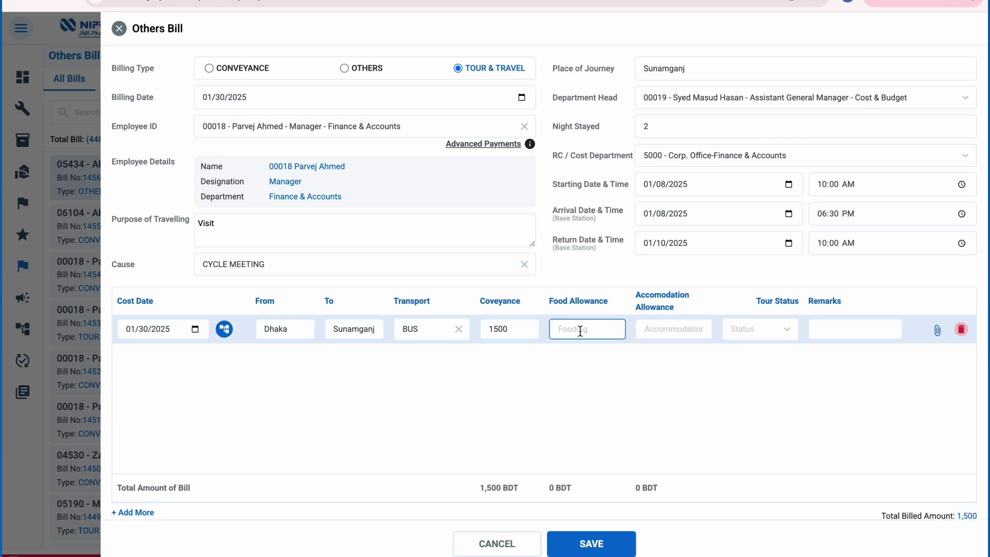
{"action": "type", "text": "2000"}
{"action": "left_click", "coordinate": [669, 325]}
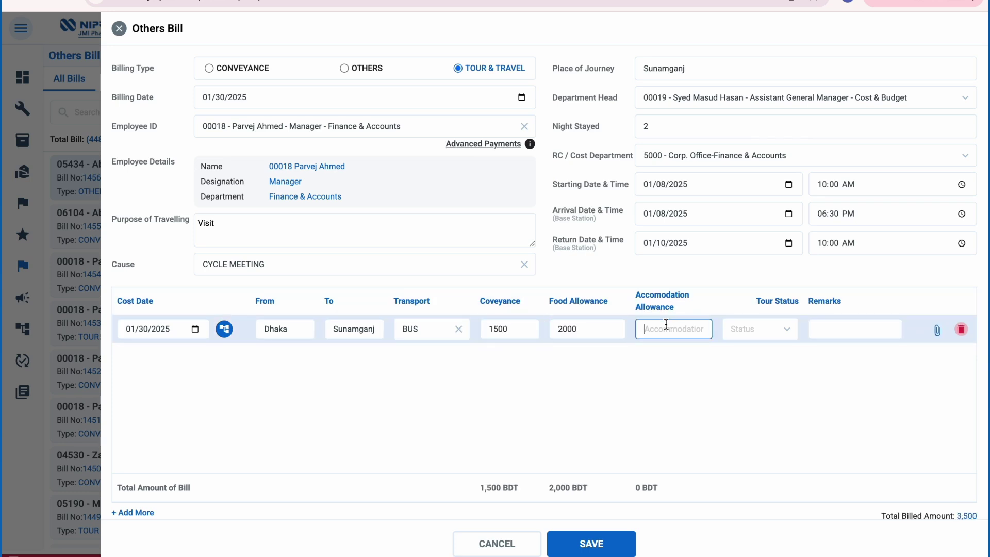
{"action": "type", "text": "2000"}
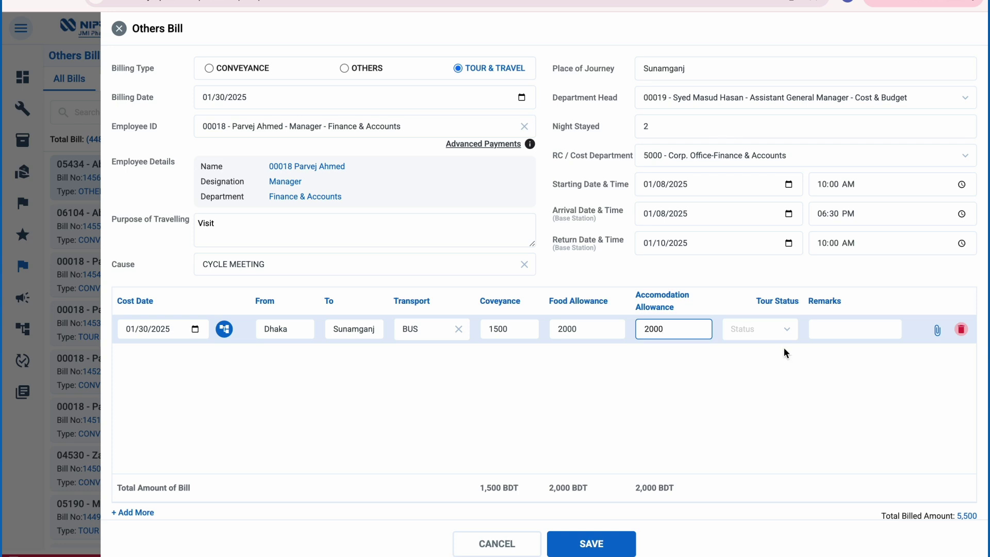
Set the cost row's tour status to EX-HO and its remarks to done
{"action": "left_click", "coordinate": [783, 335]}
{"action": "left_click", "coordinate": [762, 378]}
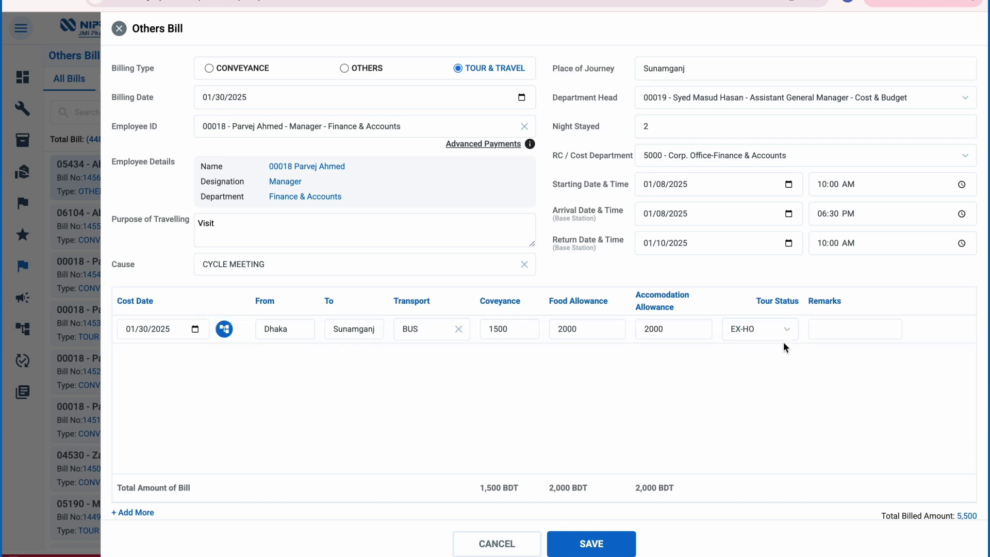
{"action": "left_click", "coordinate": [851, 330]}
{"action": "type", "text": "done"}
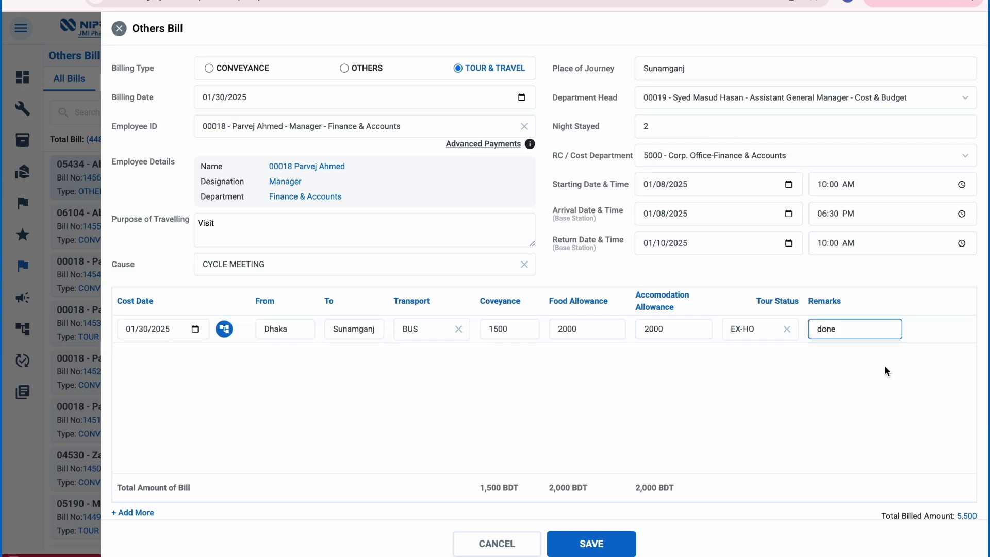
Open the cost row's attachments dialog and leave it without choosing a file
{"action": "left_click", "coordinate": [934, 330]}
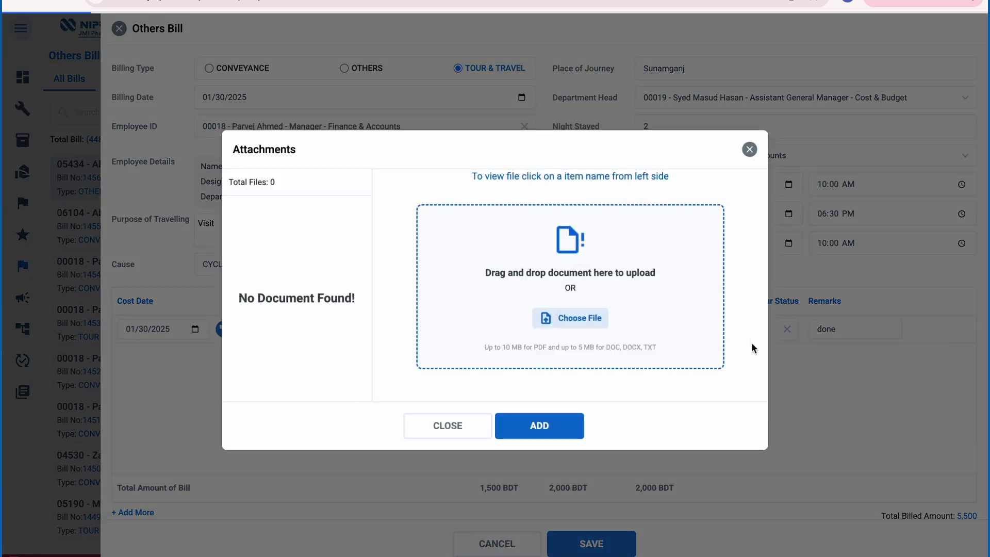
{"action": "left_click", "coordinate": [571, 431]}
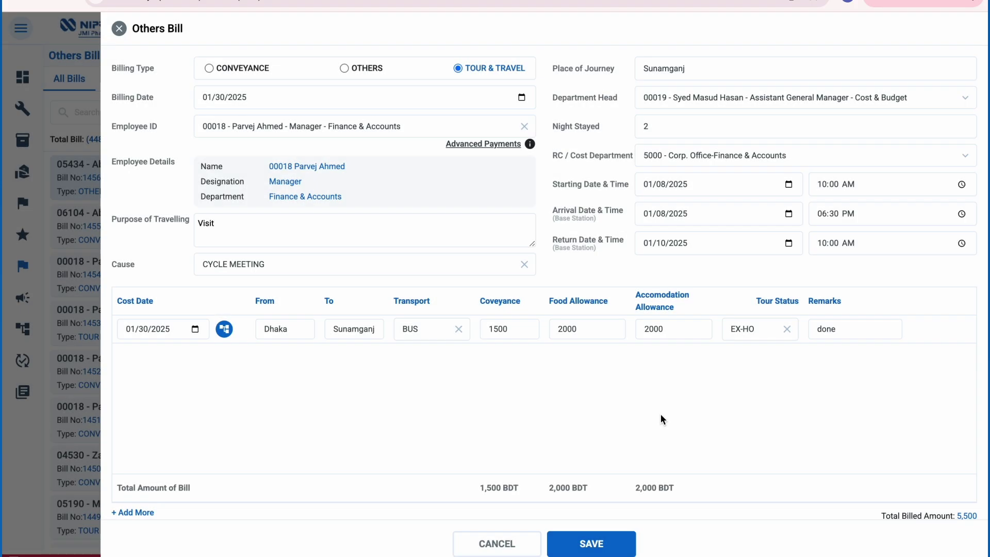
{"action": "mouse_move", "coordinate": [937, 332]}
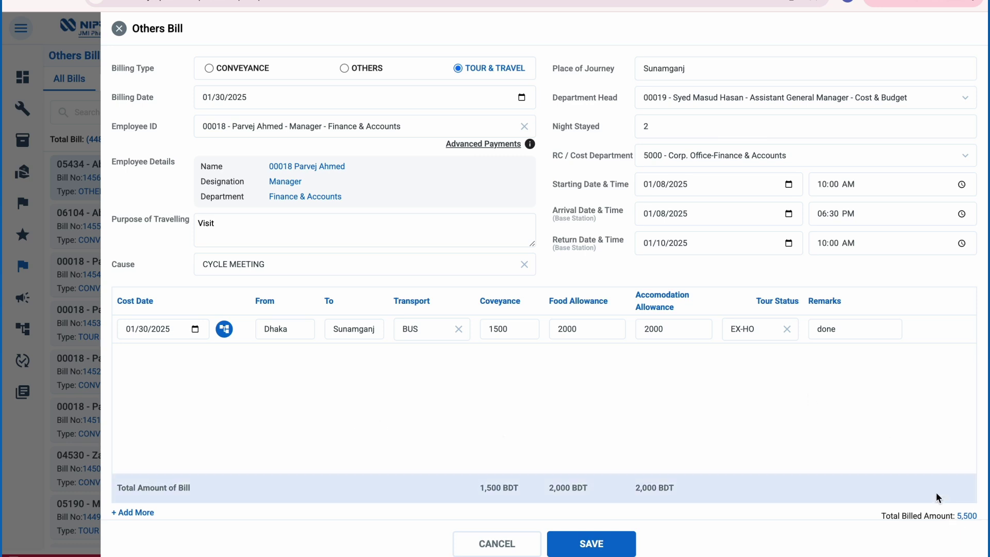
Save the Tour & Travel bill and confirm the save
{"action": "left_click", "coordinate": [609, 544]}
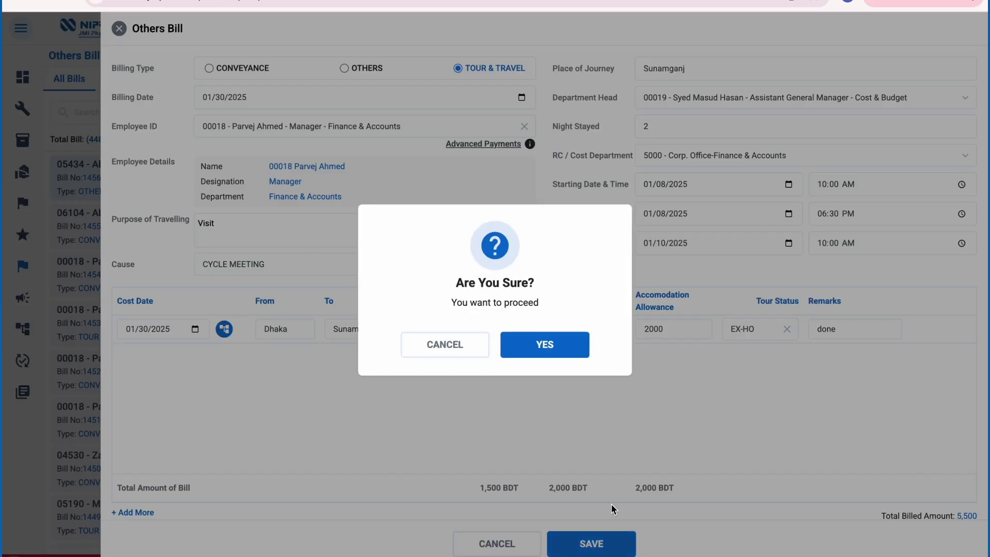
{"action": "left_click", "coordinate": [550, 345]}
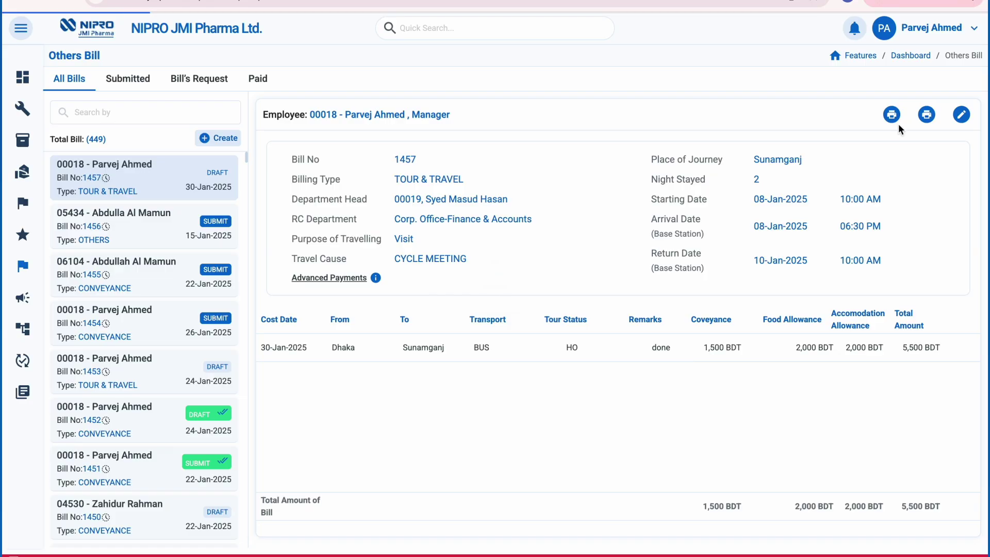
Generate the Other Bill Details report from 06/15/2024 to 01/30/2025 and close it after viewing
{"action": "left_click", "coordinate": [892, 116]}
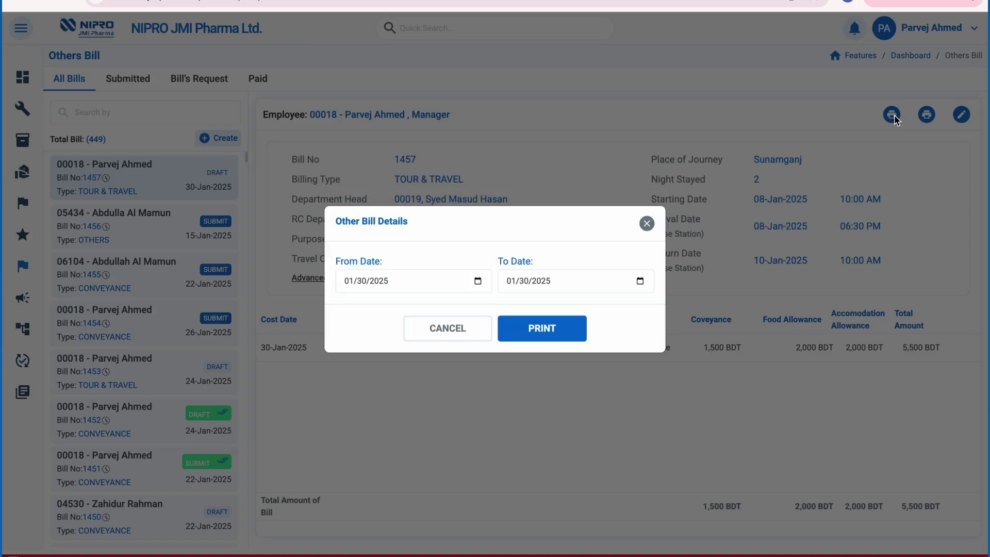
{"action": "left_click", "coordinate": [478, 293]}
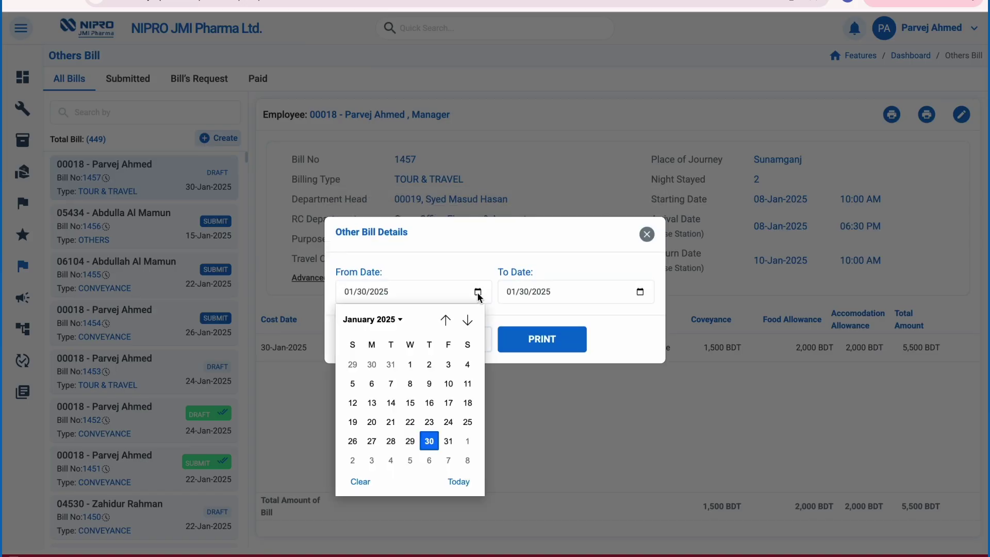
{"action": "left_click", "coordinate": [411, 400]}
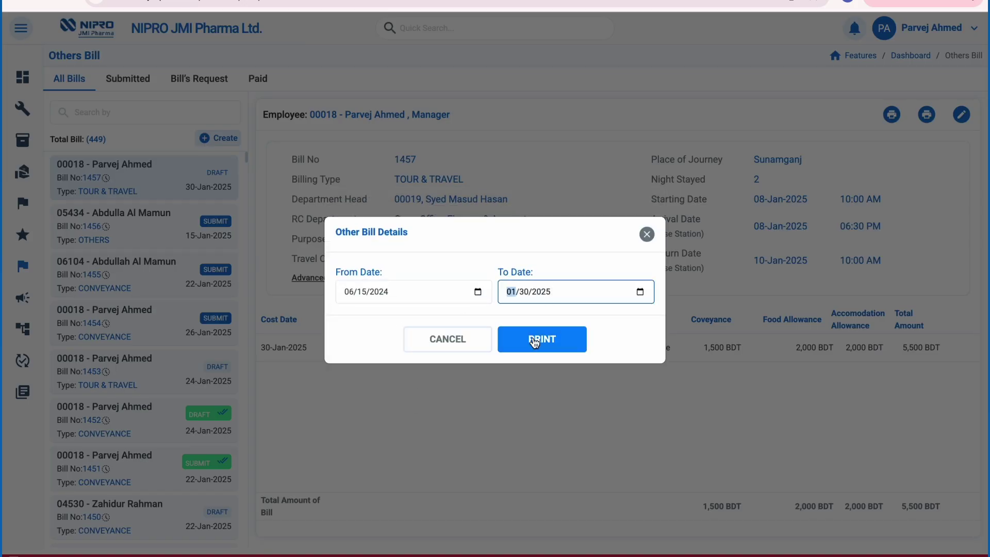
{"action": "left_click", "coordinate": [534, 341]}
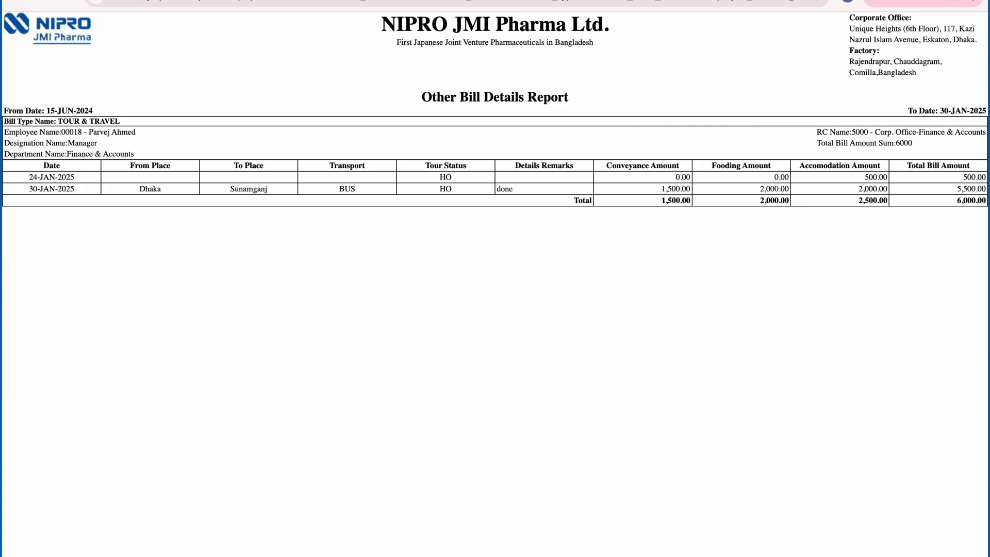
{"action": "key", "text": "super+w"}
{"action": "left_click", "coordinate": [647, 235]}
Generate the Other Bill Summary report from 11/30/2024 to 01/30/2025 and close it after viewing
{"action": "left_click", "coordinate": [927, 116]}
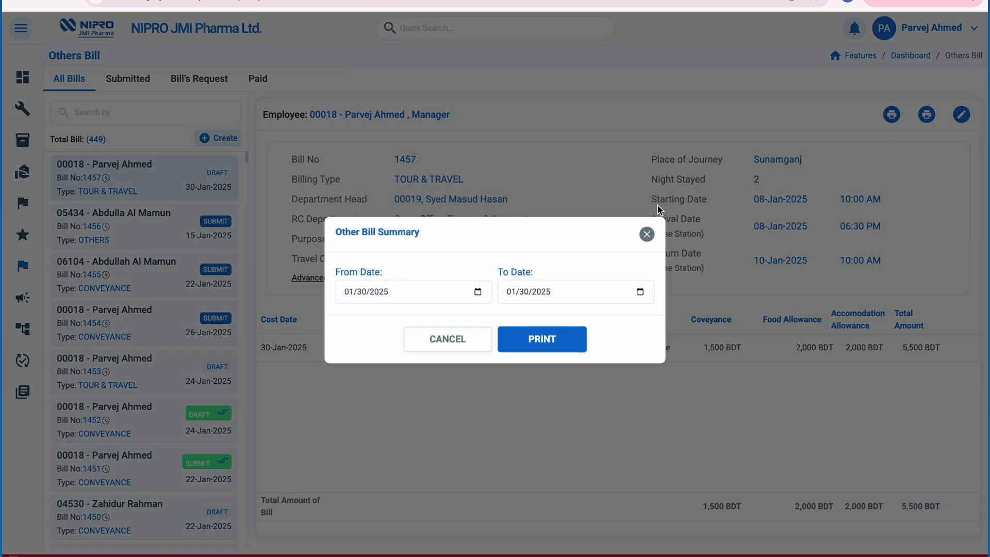
{"action": "left_click", "coordinate": [478, 291]}
{"action": "left_click", "coordinate": [402, 320]}
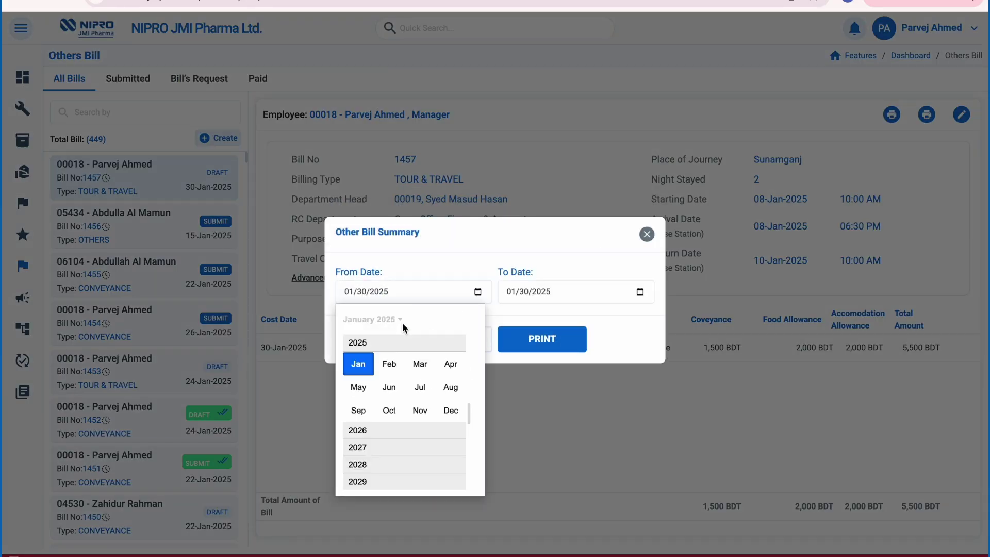
{"action": "scroll", "coordinate": [396, 382], "scroll_direction": "up", "scroll_amount": 1}
{"action": "left_click", "coordinate": [371, 346]}
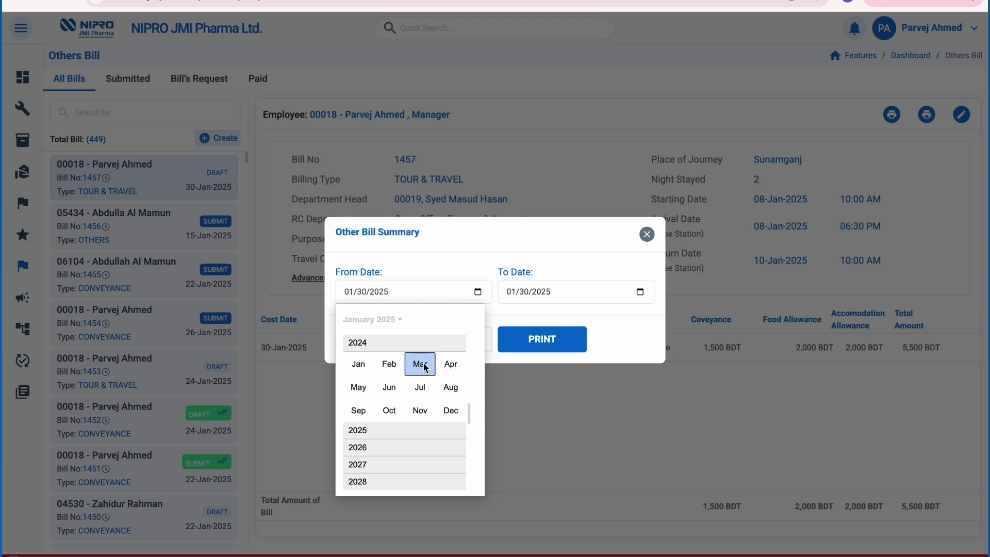
{"action": "left_click", "coordinate": [420, 408]}
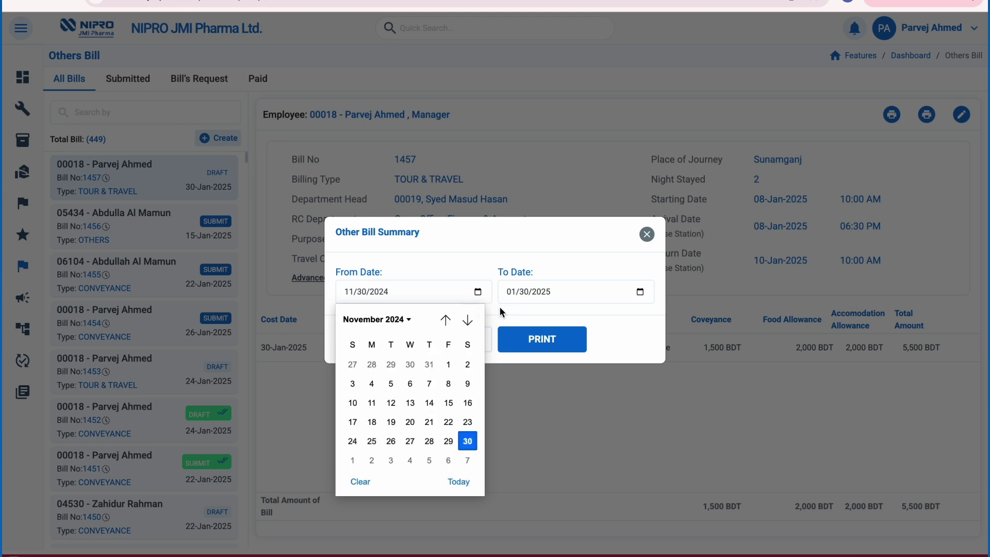
{"action": "left_click", "coordinate": [502, 313]}
{"action": "left_click", "coordinate": [532, 336]}
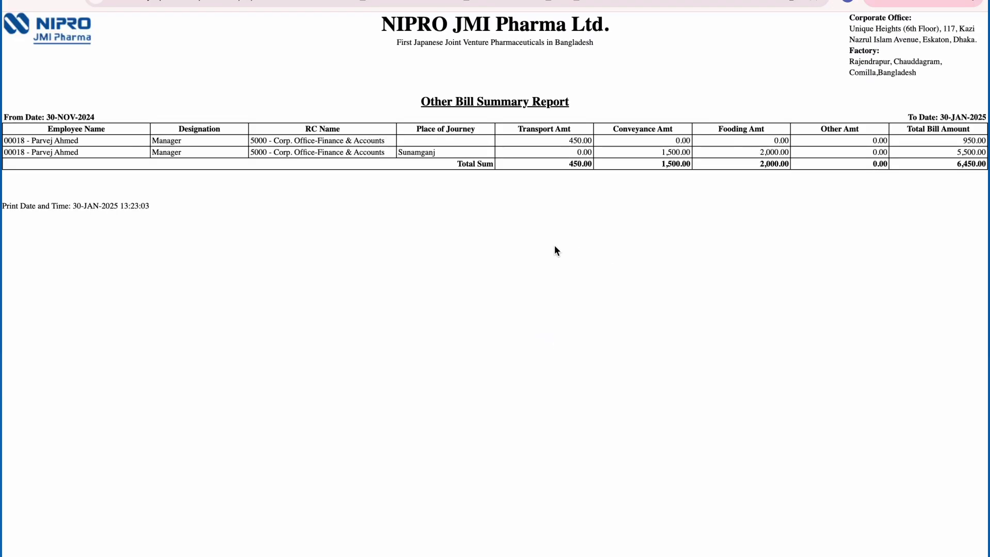
{"action": "left_click", "coordinate": [831, 1]}
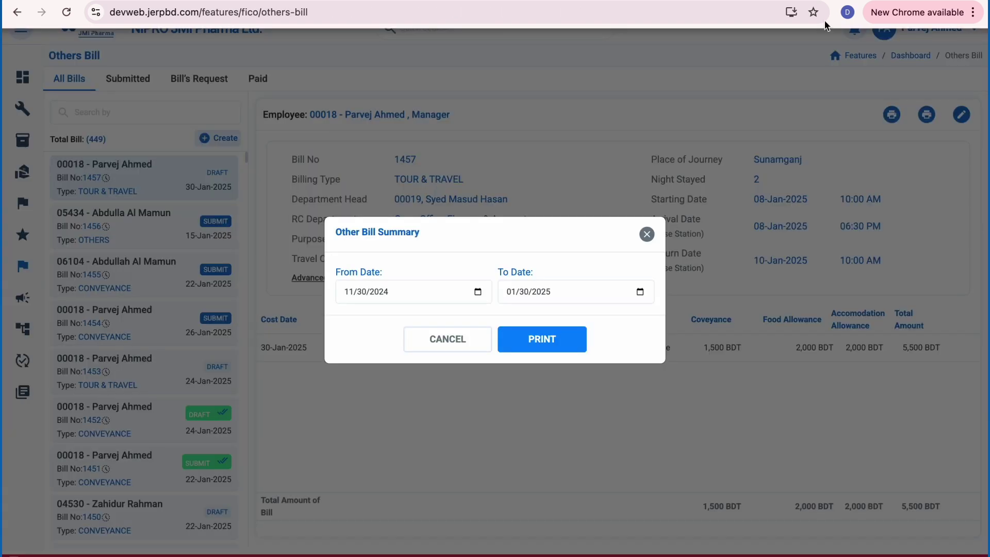
{"action": "left_click", "coordinate": [647, 235]}
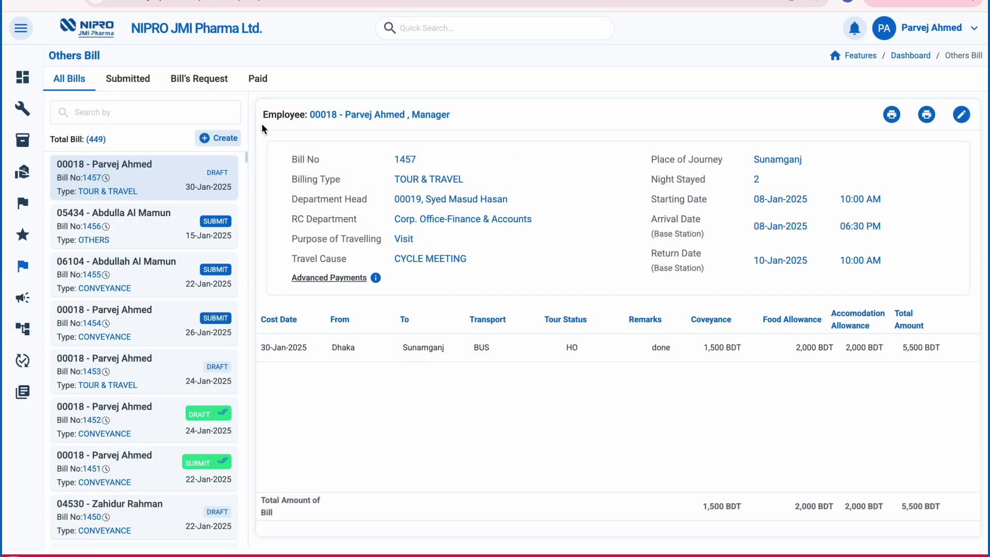
Open the list of submitted bills and browse through its entries
{"action": "left_click", "coordinate": [135, 84]}
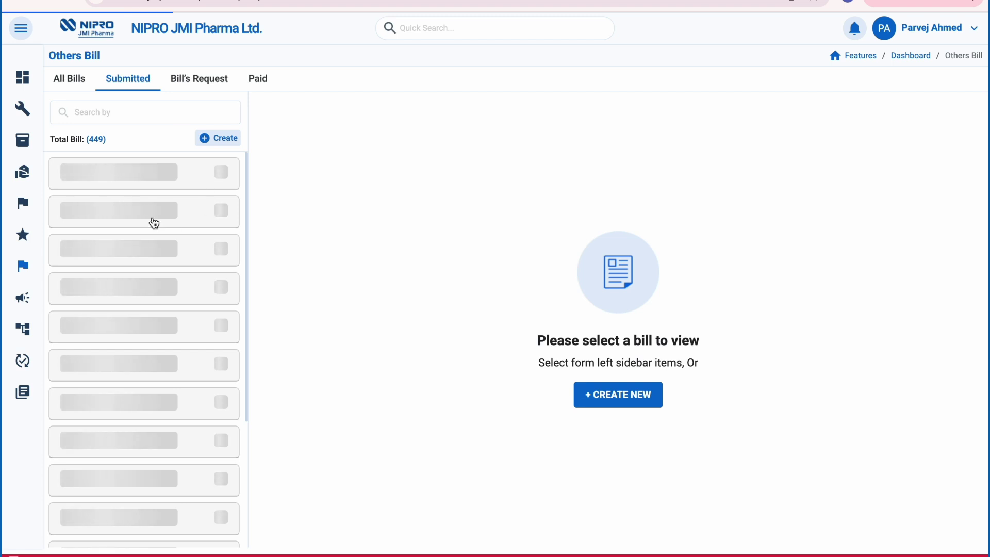
{"action": "scroll", "coordinate": [147, 261], "scroll_direction": "down", "scroll_amount": 8}
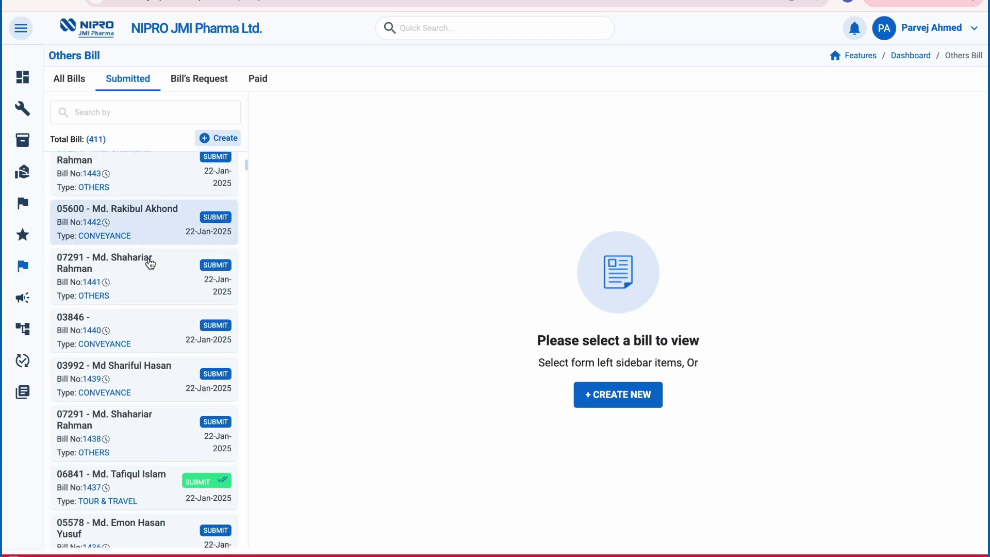
Look through the submitted bills, checking their types, dates and submit statuses
{"action": "scroll", "coordinate": [148, 260], "scroll_direction": "up", "scroll_amount": 8}
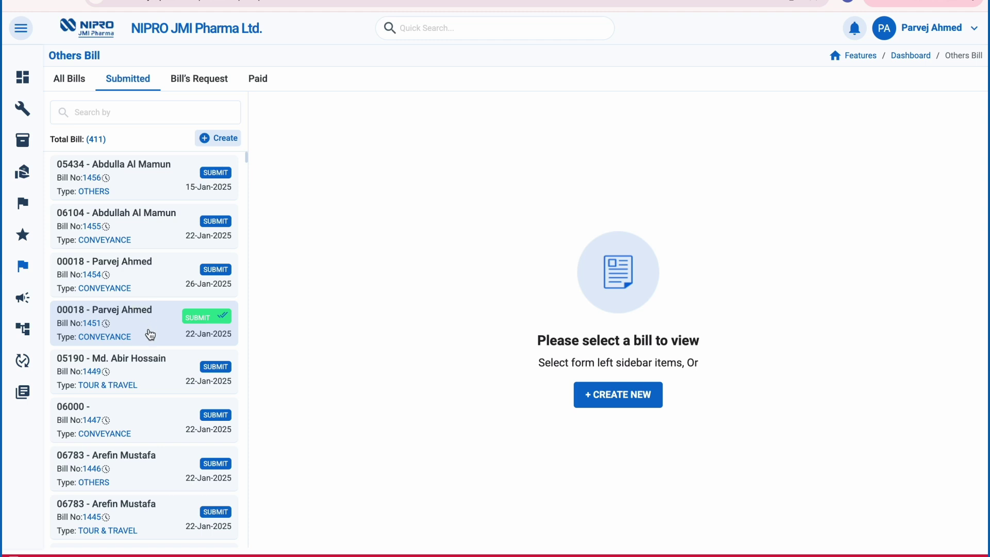
{"action": "scroll", "coordinate": [148, 330], "scroll_direction": "down", "scroll_amount": 1}
{"action": "scroll", "coordinate": [150, 335], "scroll_direction": "down", "scroll_amount": 3}
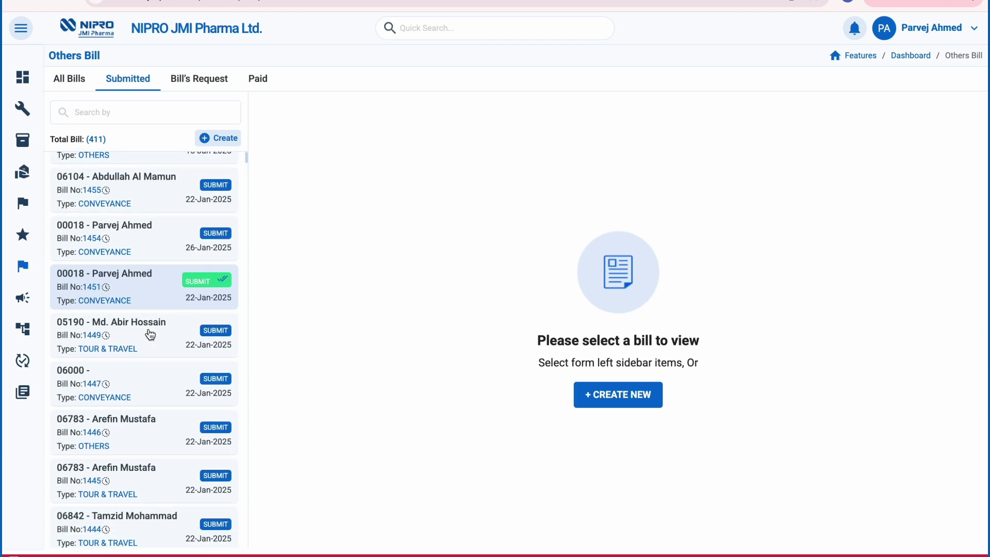
{"action": "scroll", "coordinate": [150, 335], "scroll_direction": "down", "scroll_amount": 2}
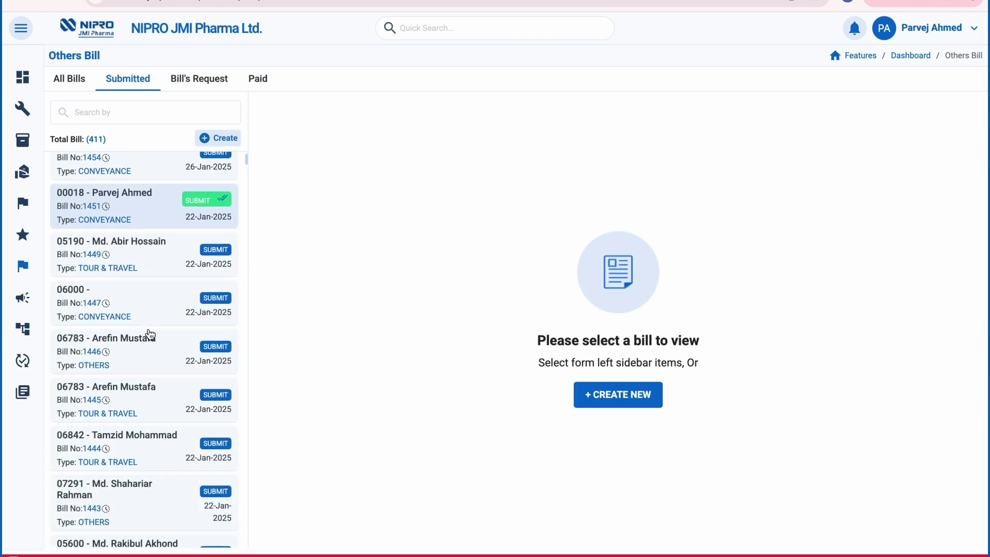
{"action": "scroll", "coordinate": [150, 335], "scroll_direction": "up", "scroll_amount": 1}
{"action": "scroll", "coordinate": [150, 335], "scroll_direction": "up", "scroll_amount": 2}
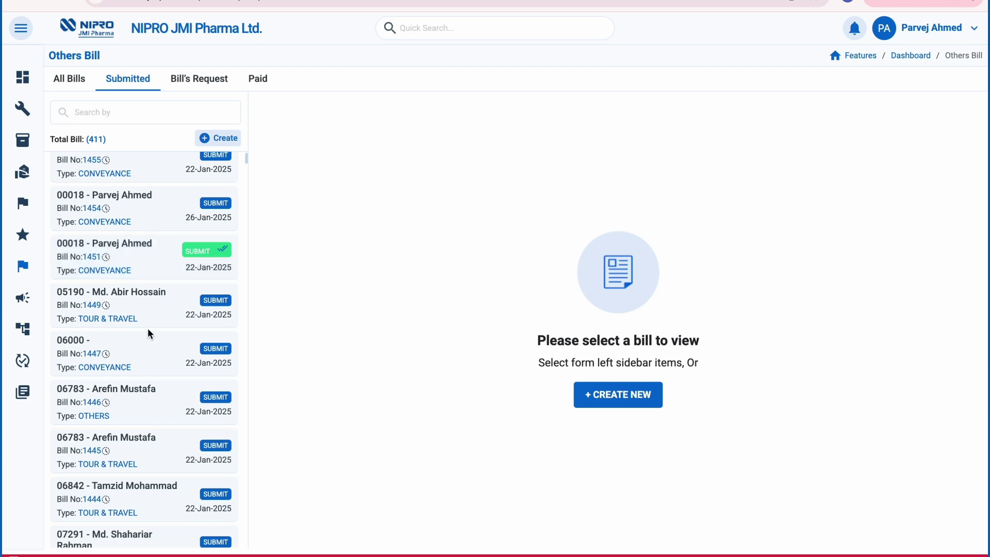
{"action": "scroll", "coordinate": [148, 332], "scroll_direction": "up", "scroll_amount": 2}
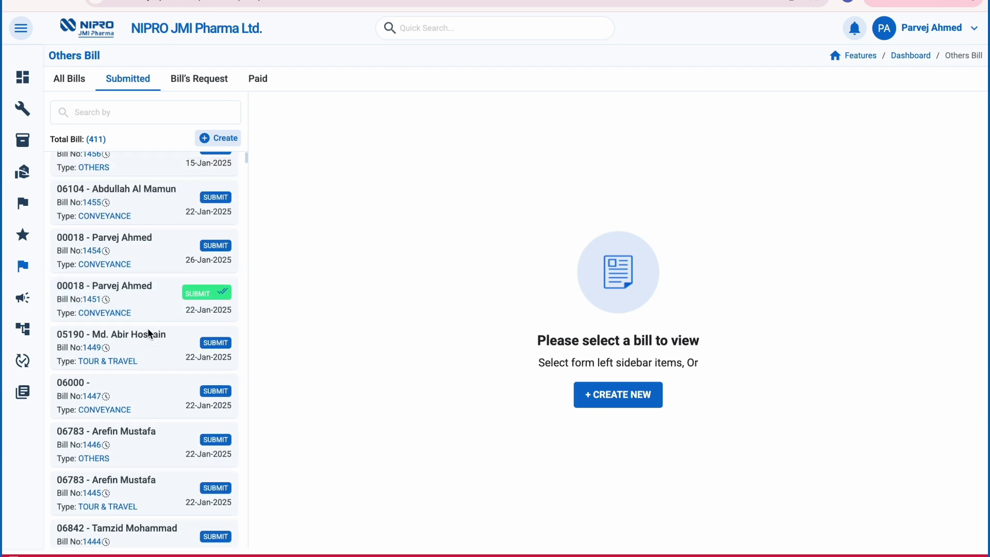
{"action": "scroll", "coordinate": [150, 335], "scroll_direction": "down", "scroll_amount": 5}
Open the bill requests and view those of RC departments 5001-Corp. Office-HR & Admin and 5002-Corp. Office-Supply Chain & Commercial
{"action": "left_click", "coordinate": [199, 79]}
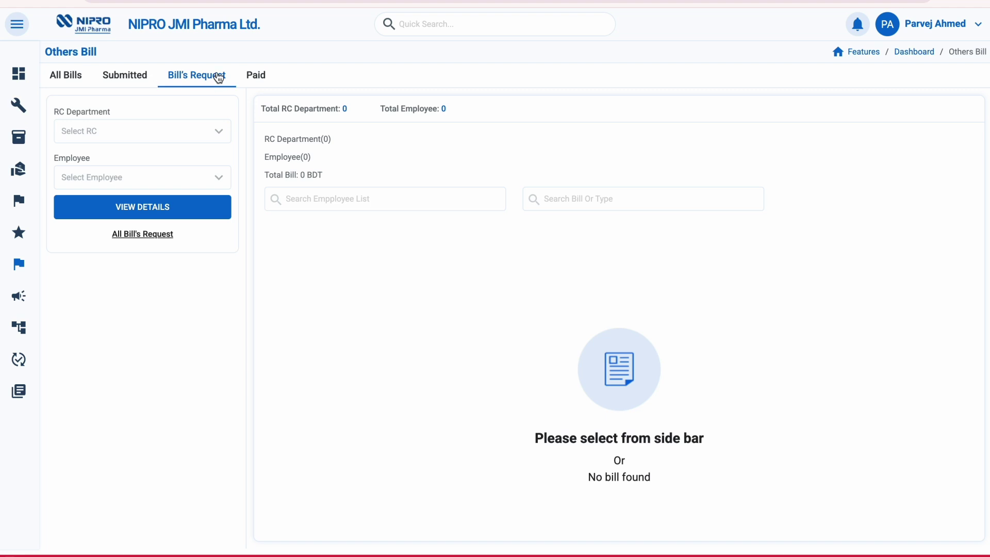
{"action": "left_click", "coordinate": [184, 212]}
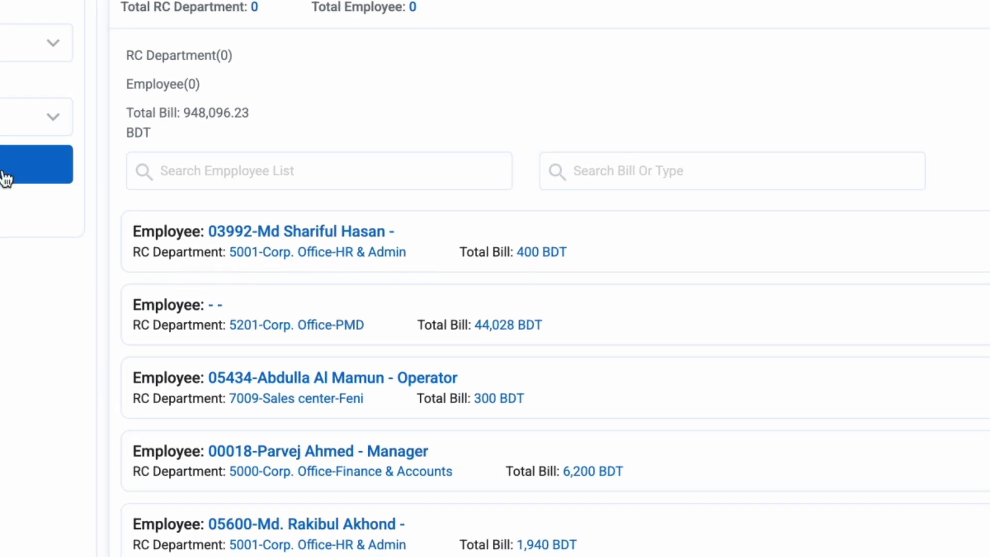
{"action": "left_click", "coordinate": [7, 48]}
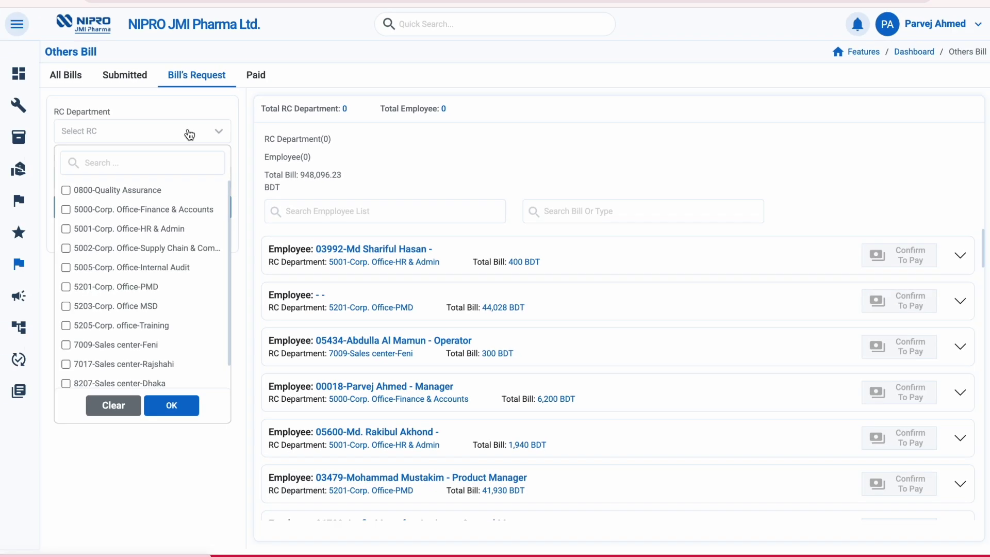
{"action": "left_click", "coordinate": [122, 228]}
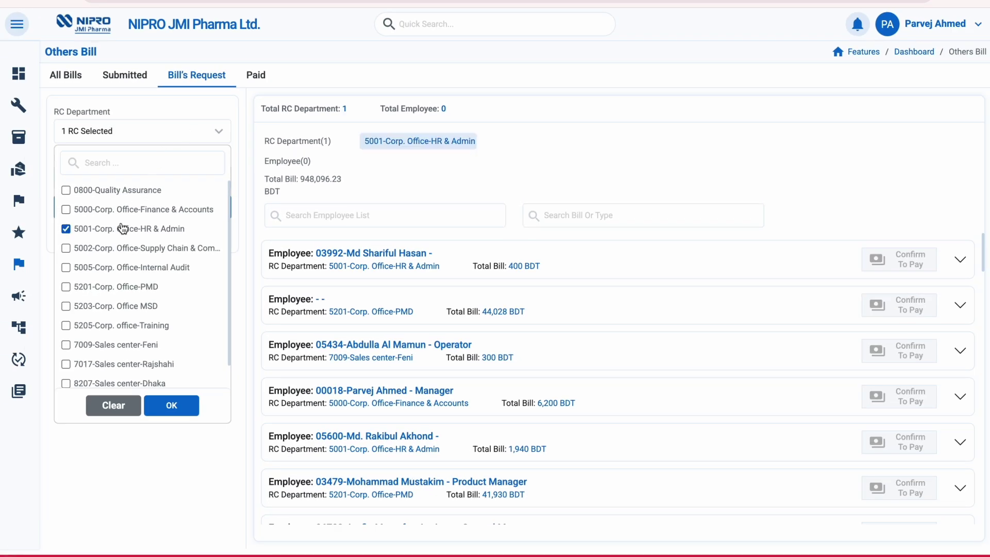
{"action": "left_click", "coordinate": [118, 253]}
{"action": "left_click", "coordinate": [171, 405]}
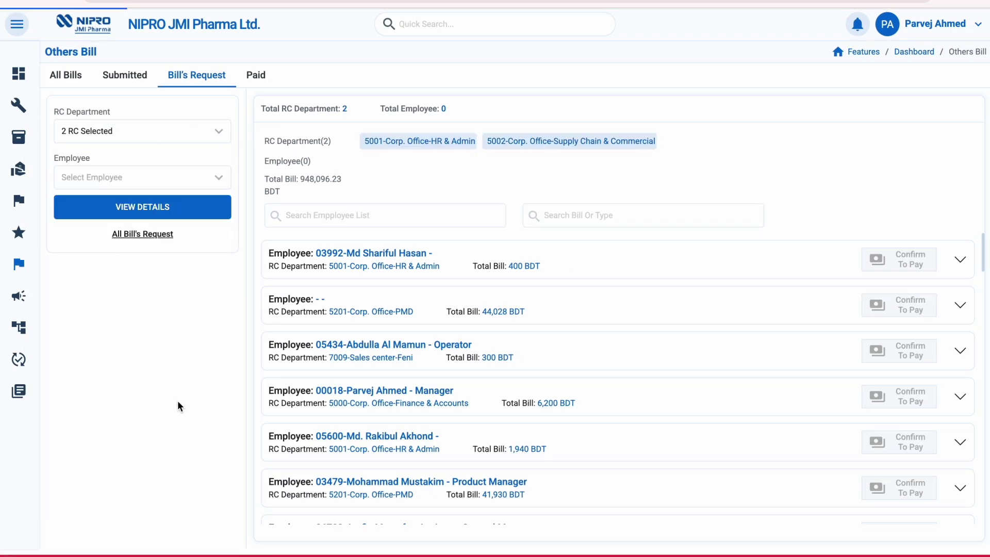
{"action": "left_click", "coordinate": [183, 207]}
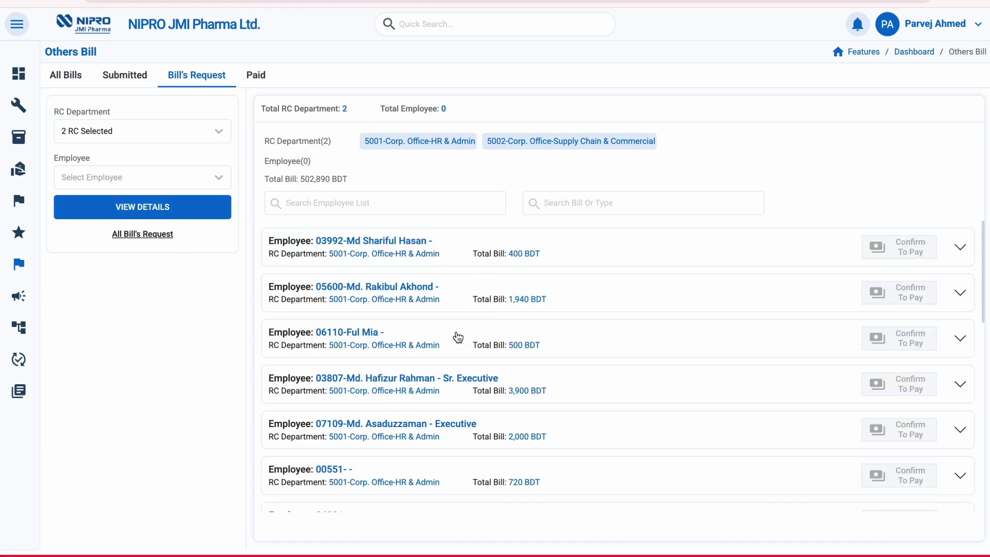
Expand individual employees' bill requests and examine their bills across the unfiltered request list
{"action": "left_click", "coordinate": [475, 205]}
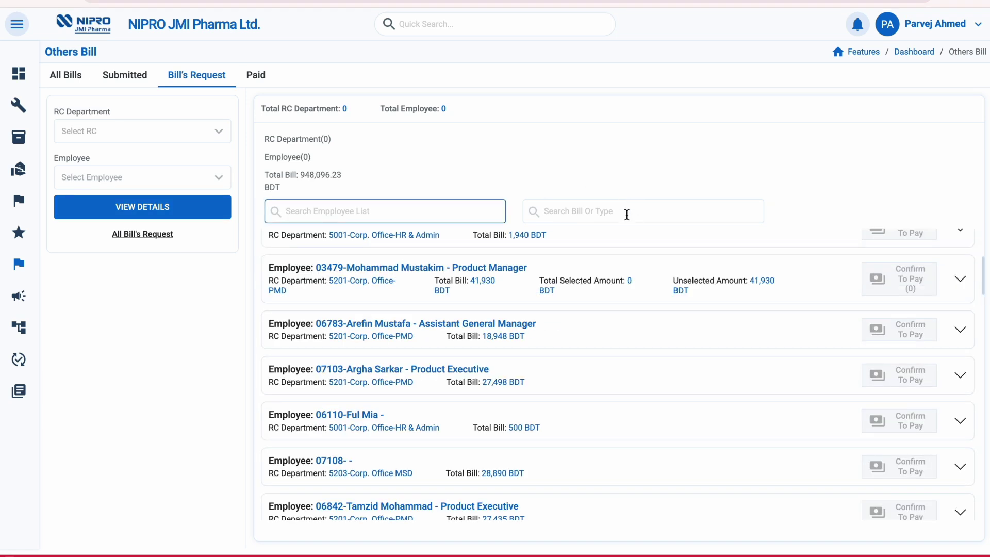
{"action": "left_click", "coordinate": [626, 214]}
{"action": "scroll", "coordinate": [648, 298], "scroll_direction": "down", "scroll_amount": 2}
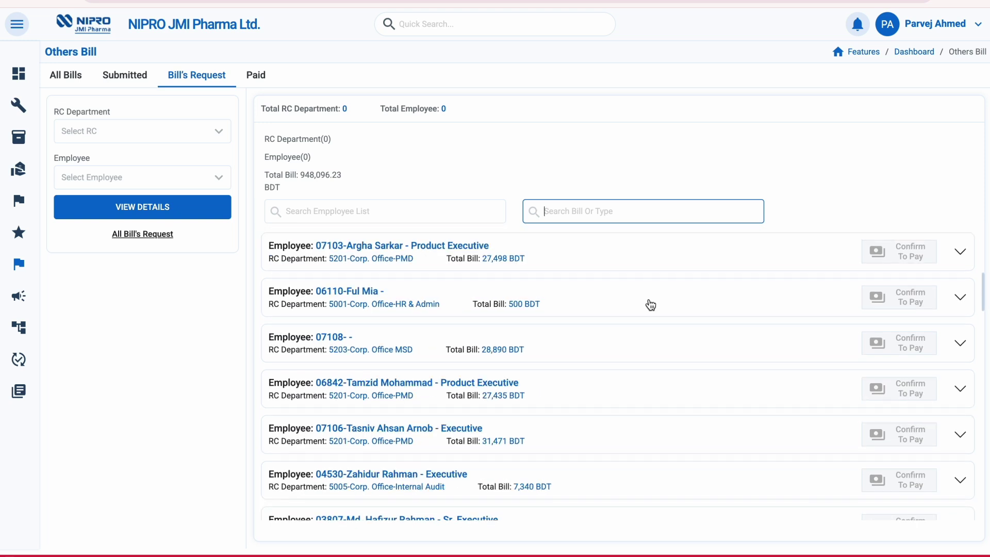
{"action": "left_click", "coordinate": [553, 350]}
{"action": "scroll", "coordinate": [637, 354], "scroll_direction": "down", "scroll_amount": 3}
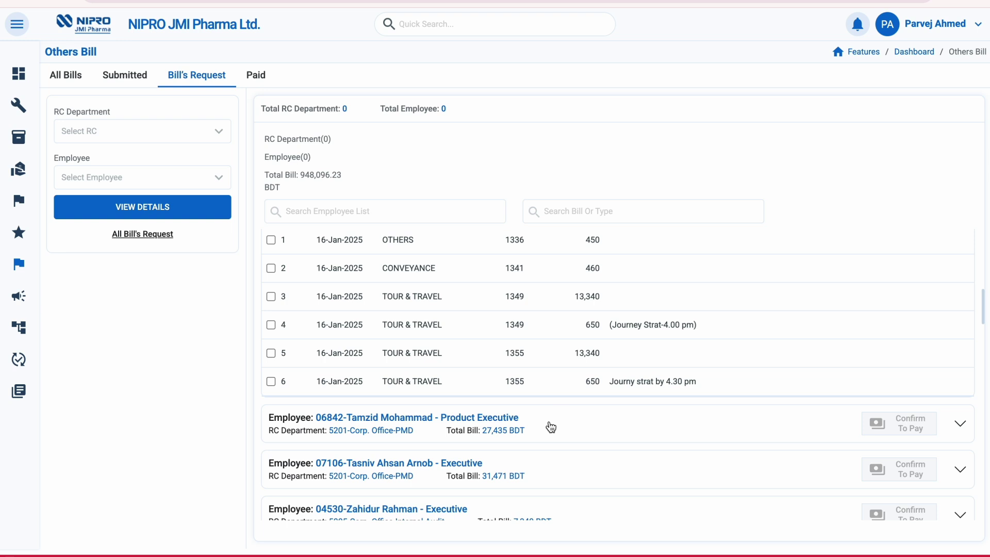
{"action": "left_click", "coordinate": [549, 423]}
{"action": "scroll", "coordinate": [548, 419], "scroll_direction": "down", "scroll_amount": 1}
{"action": "scroll", "coordinate": [487, 357], "scroll_direction": "down", "scroll_amount": 10}
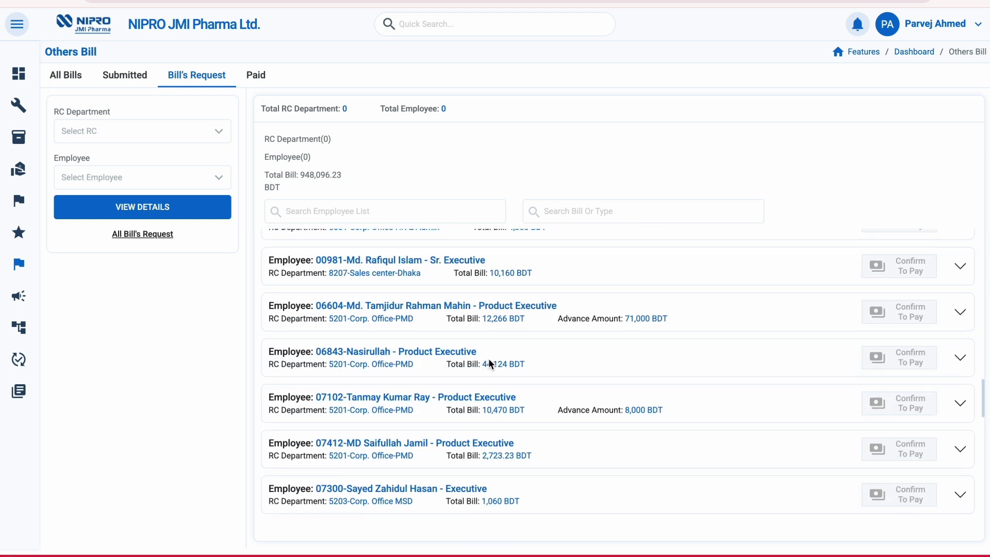
Expand the requests of the Product Executive with the 8,000 BDT advance and select all of that employee's bills
{"action": "scroll", "coordinate": [552, 274], "scroll_direction": "up", "scroll_amount": 1}
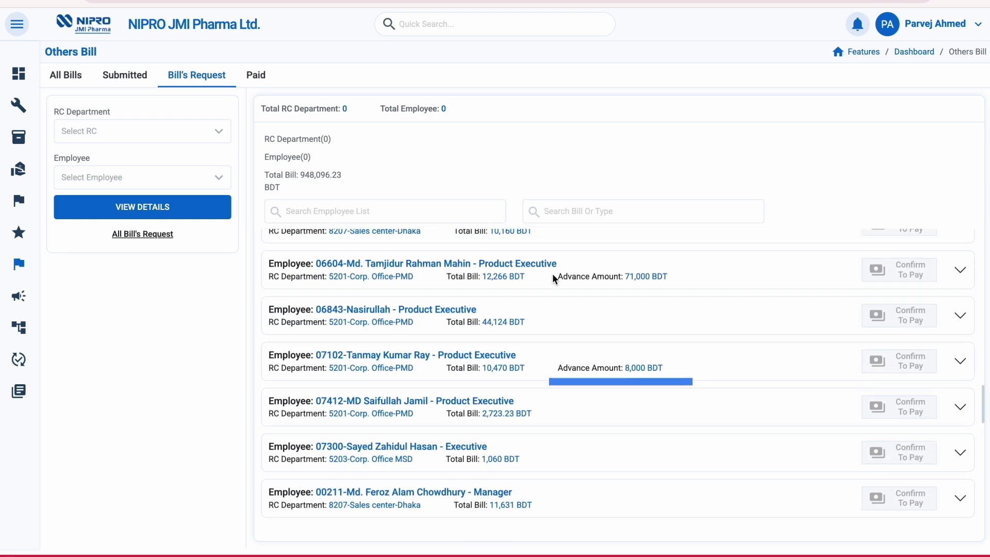
{"action": "scroll", "coordinate": [587, 282], "scroll_direction": "down", "scroll_amount": 2}
{"action": "left_click", "coordinate": [591, 301]}
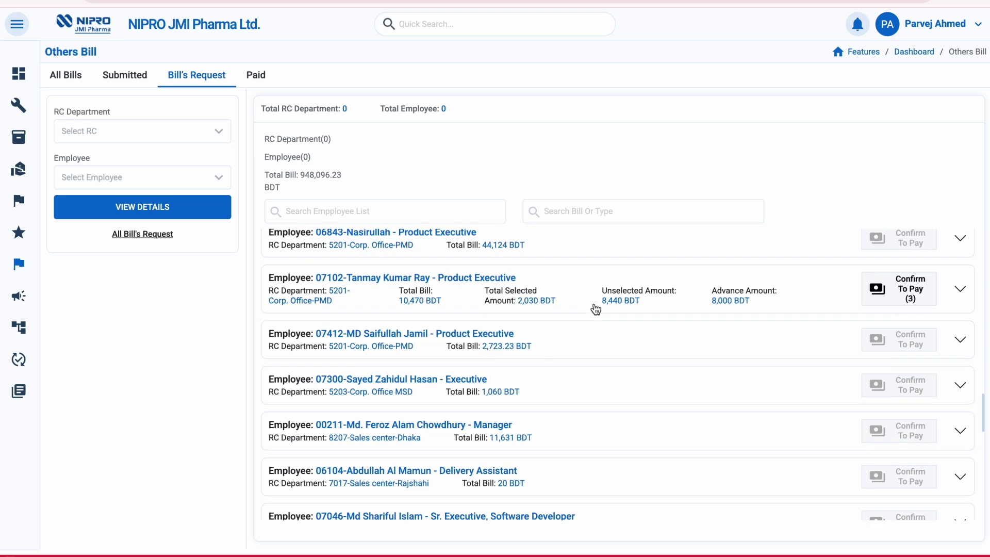
{"action": "scroll", "coordinate": [591, 302], "scroll_direction": "down", "scroll_amount": 1}
{"action": "left_click", "coordinate": [271, 291]}
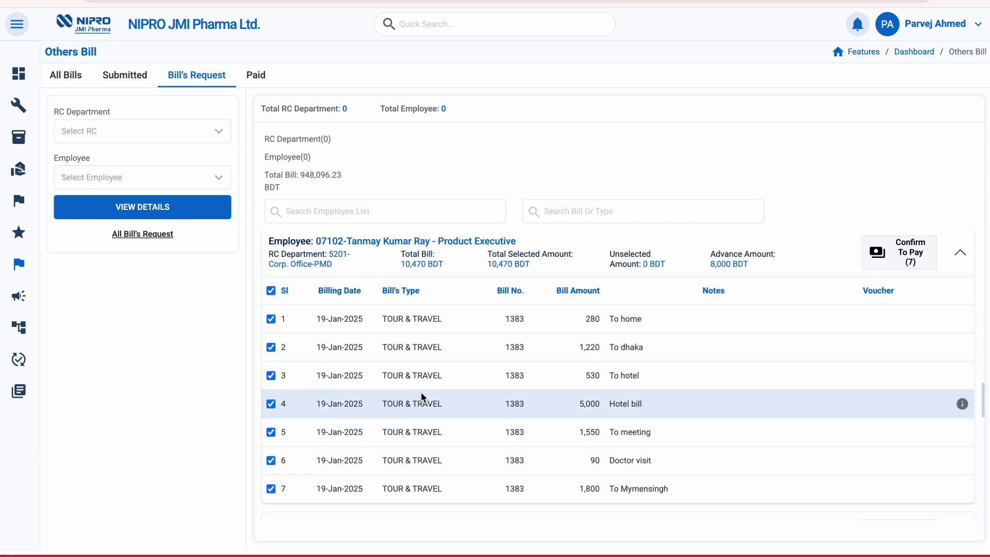
{"action": "scroll", "coordinate": [420, 392], "scroll_direction": "down", "scroll_amount": 1}
{"action": "scroll", "coordinate": [421, 391], "scroll_direction": "up", "scroll_amount": 2}
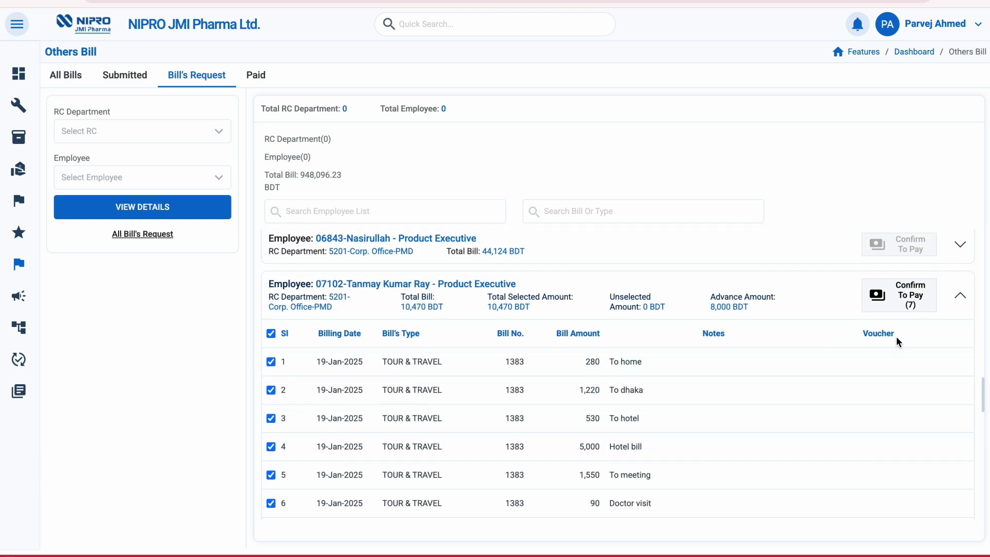
Start confirming payment of the selected bills with GL head PETTY CASH-HEAD OFFICE and adjust it against the 8,000 BDT advance
{"action": "left_click", "coordinate": [895, 302]}
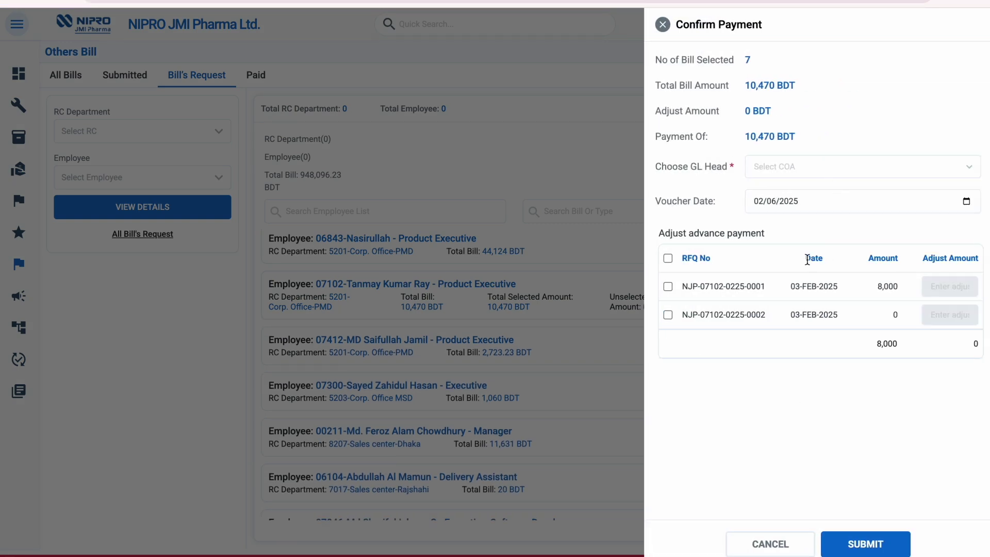
{"action": "left_click", "coordinate": [768, 167]}
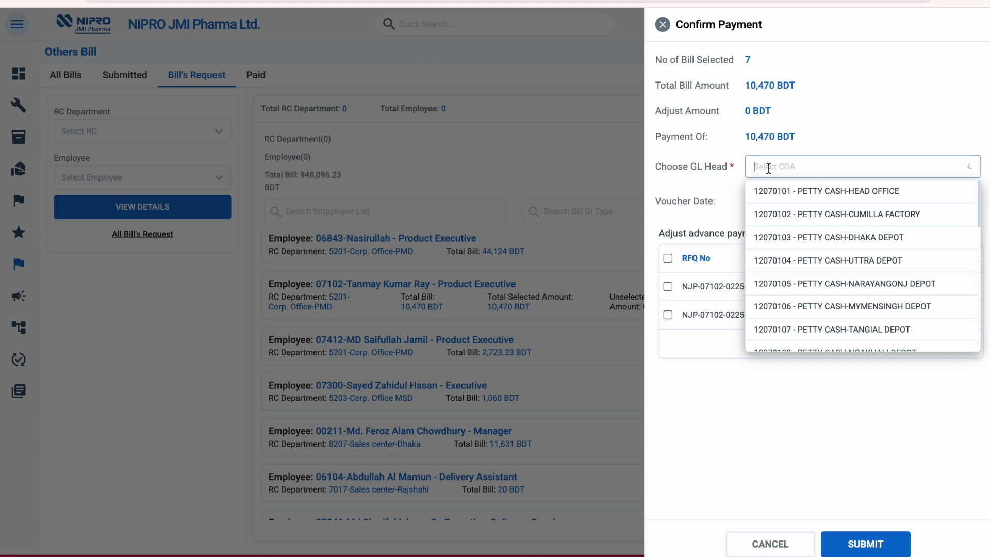
{"action": "left_click", "coordinate": [791, 192]}
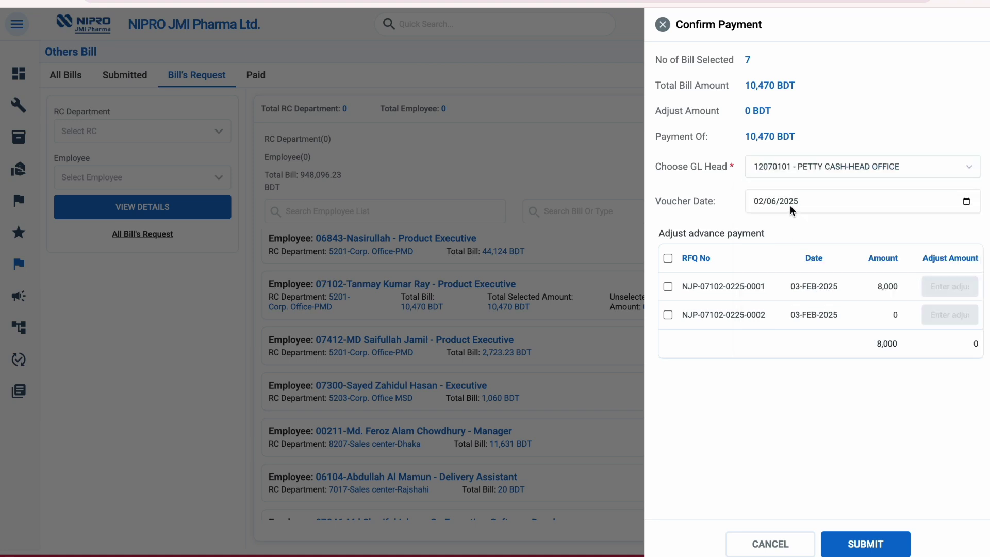
{"action": "left_click", "coordinate": [817, 199]}
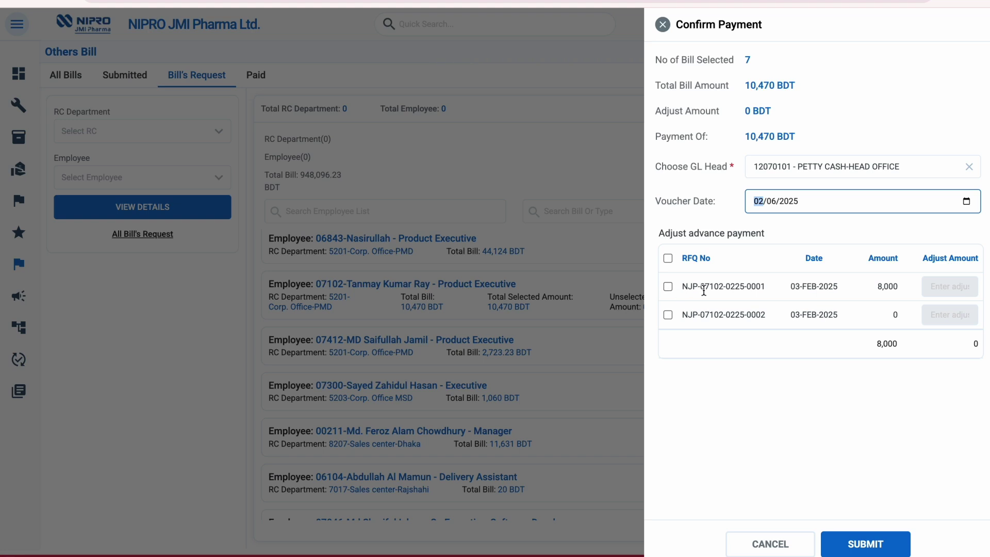
{"action": "left_click", "coordinate": [669, 287]}
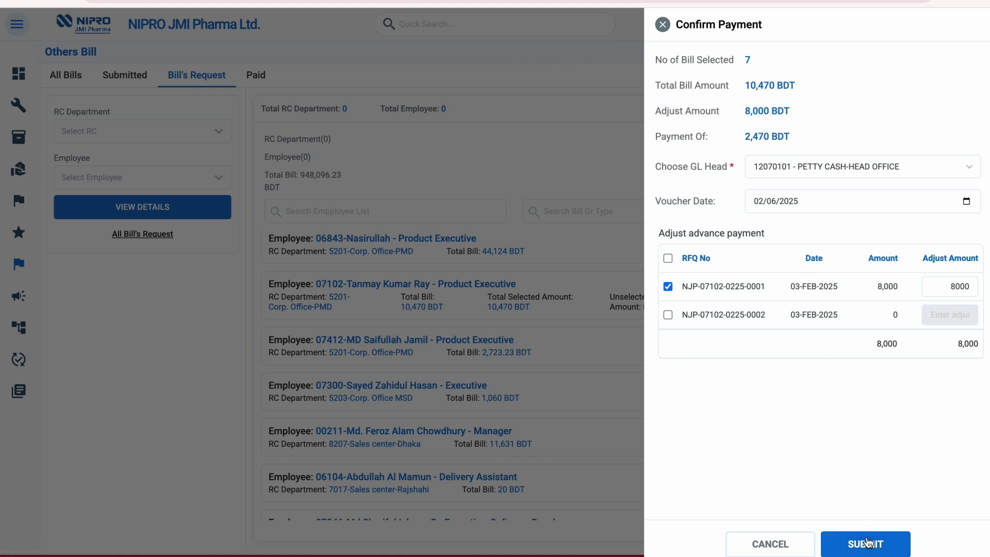
Submit the bill payment, confirm proceeding and dismiss the voucher message
{"action": "left_click", "coordinate": [868, 542]}
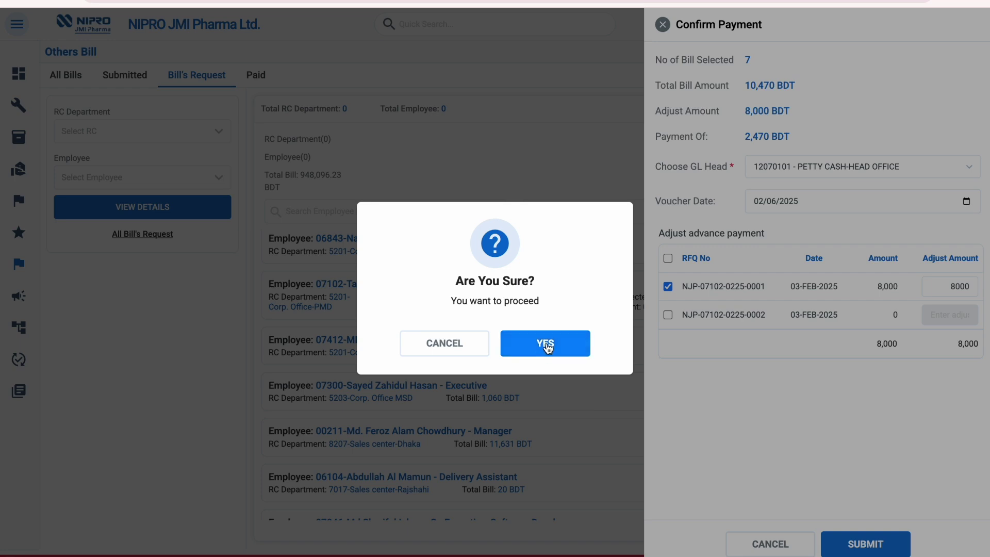
{"action": "left_click", "coordinate": [543, 343]}
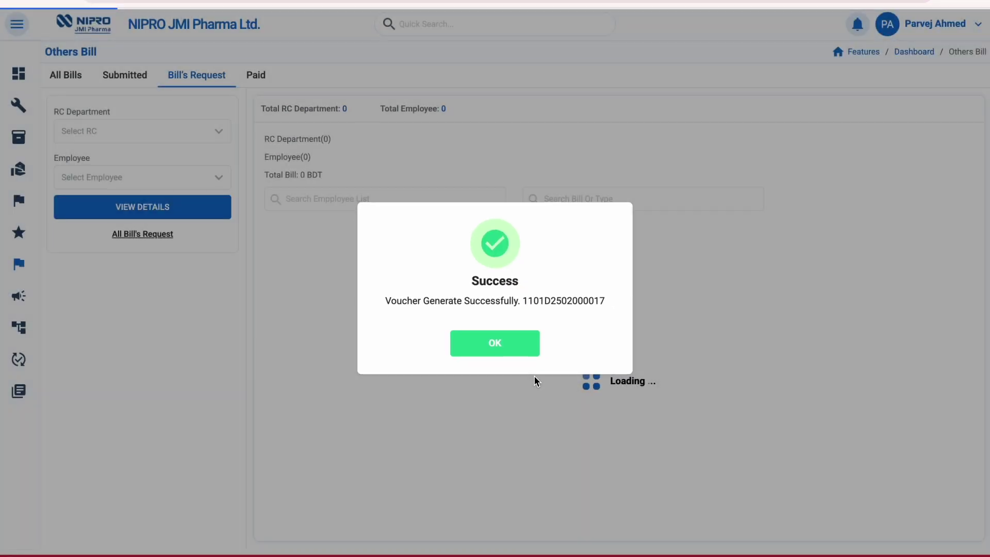
{"action": "left_click", "coordinate": [498, 345]}
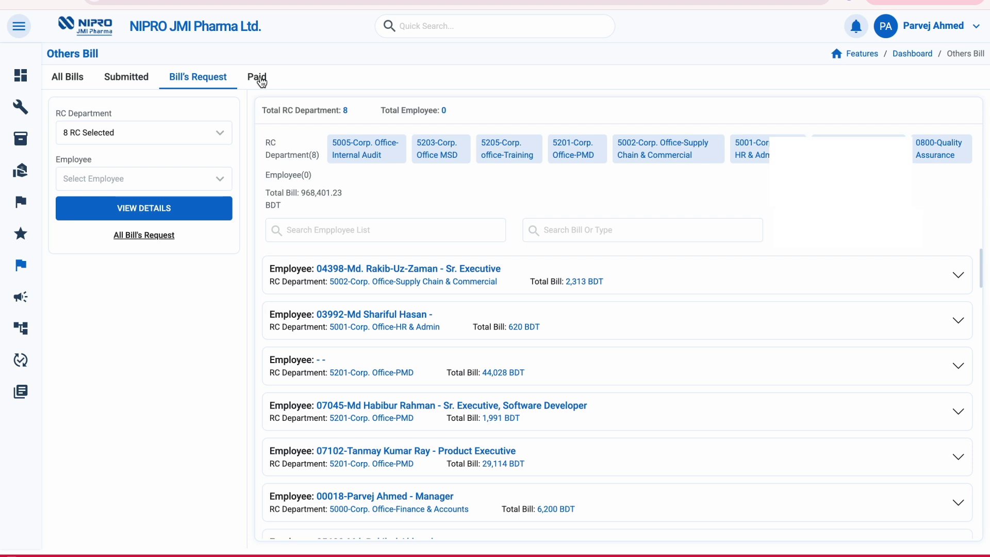
Open the paid bills and set the billing date range to 01-Jan-2025 - 31-Jan-2025
{"action": "left_click", "coordinate": [258, 78]}
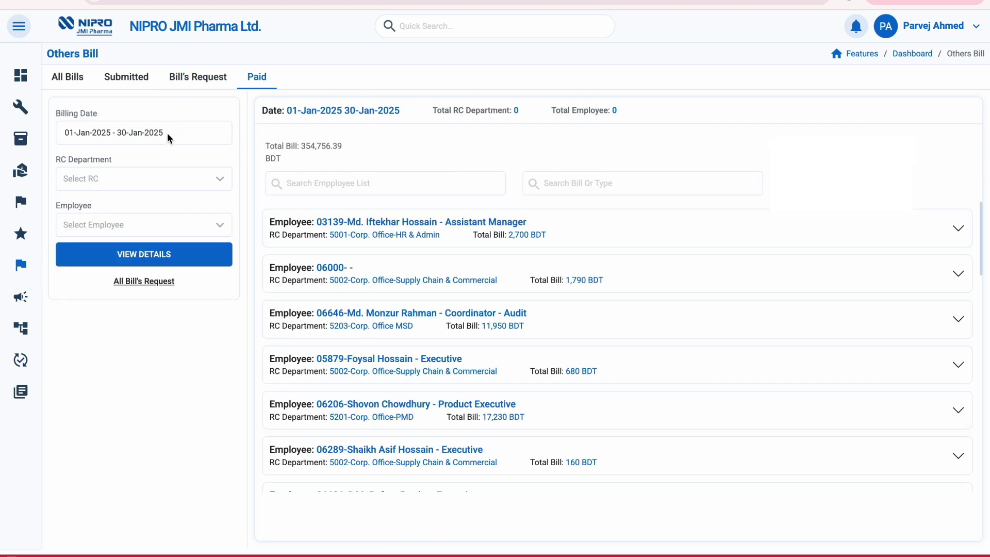
{"action": "left_click", "coordinate": [145, 133]}
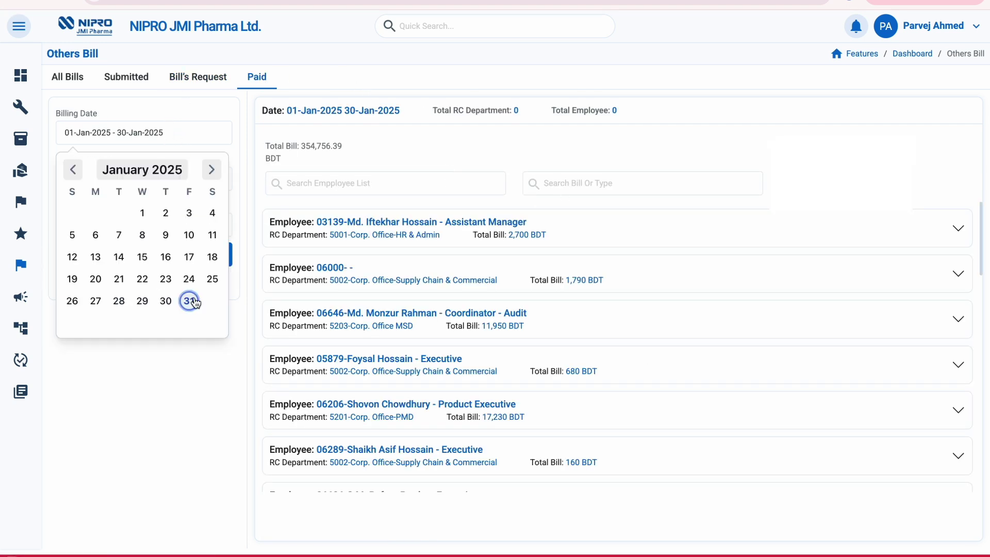
{"action": "left_click", "coordinate": [144, 214]}
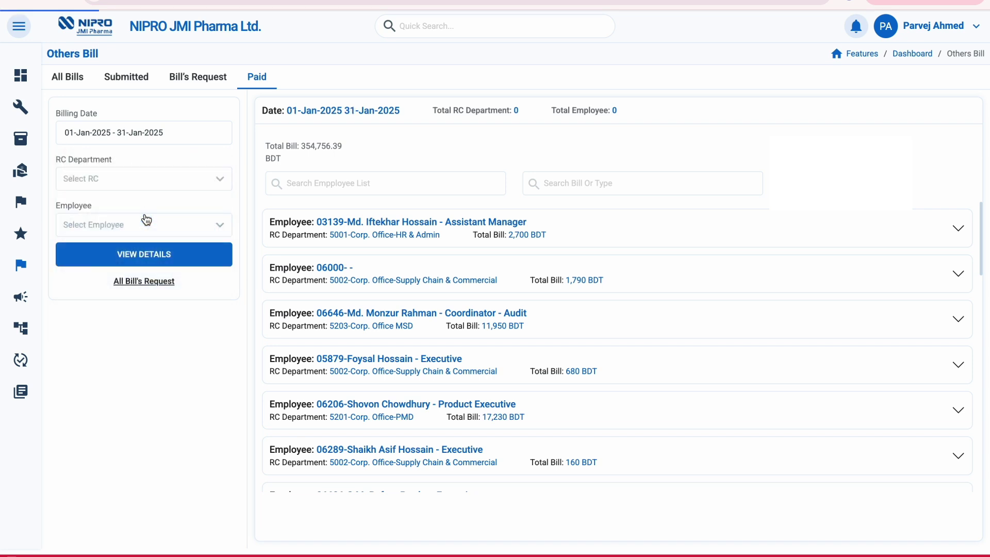
Filter the paid bills to the ten RC departments from 0800-Quality Assurance through 7017-Sales center-Rajshahi and load their details
{"action": "left_click", "coordinate": [167, 185]}
{"action": "left_click", "coordinate": [67, 237]}
{"action": "left_click", "coordinate": [67, 256]}
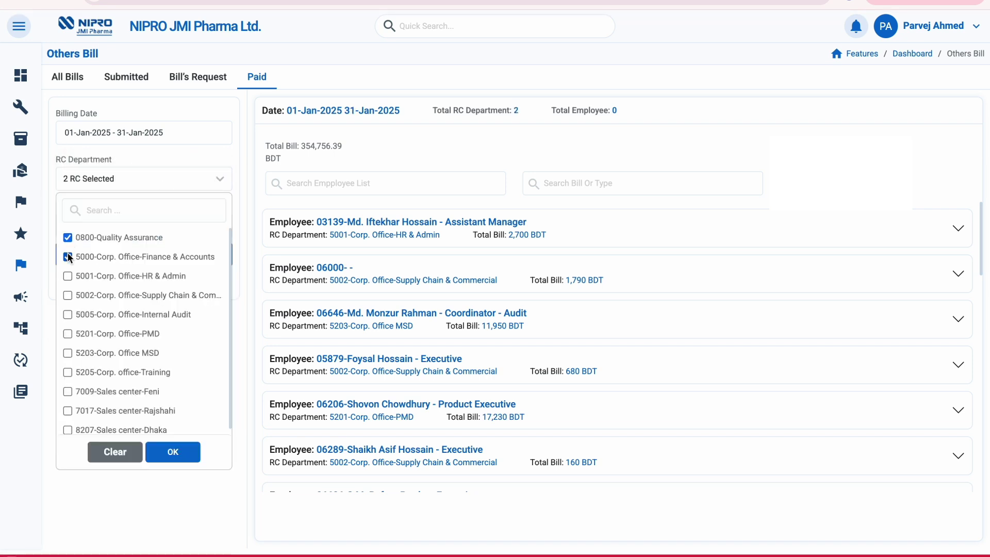
{"action": "left_click", "coordinate": [68, 352]}
{"action": "left_click", "coordinate": [68, 372]}
{"action": "left_click", "coordinate": [68, 391]}
{"action": "left_click", "coordinate": [68, 411]}
{"action": "left_click", "coordinate": [171, 452]}
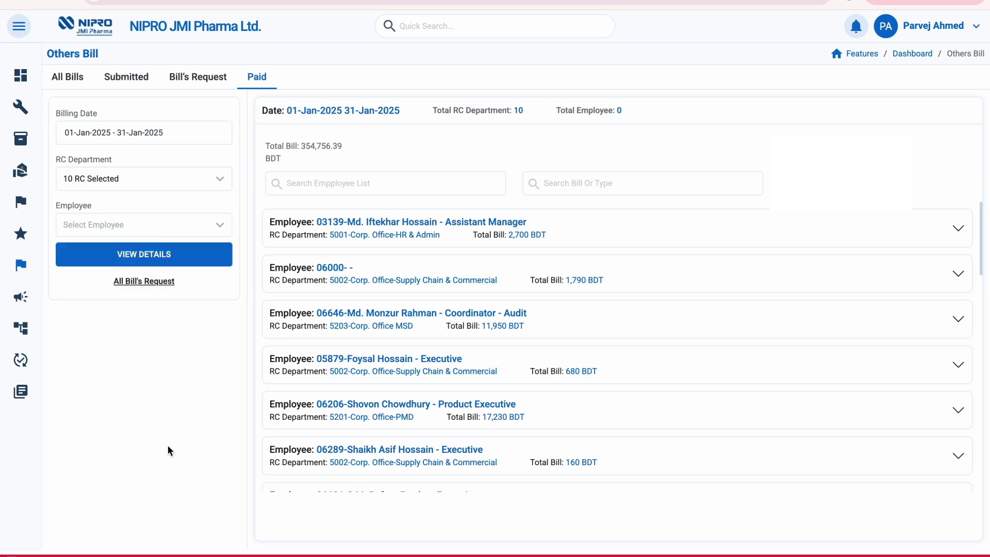
{"action": "left_click", "coordinate": [162, 254]}
Expand the first listed employee's paid bills and look through their entries and vouchers
{"action": "left_click", "coordinate": [437, 236]}
{"action": "scroll", "coordinate": [475, 328], "scroll_direction": "down", "scroll_amount": 2}
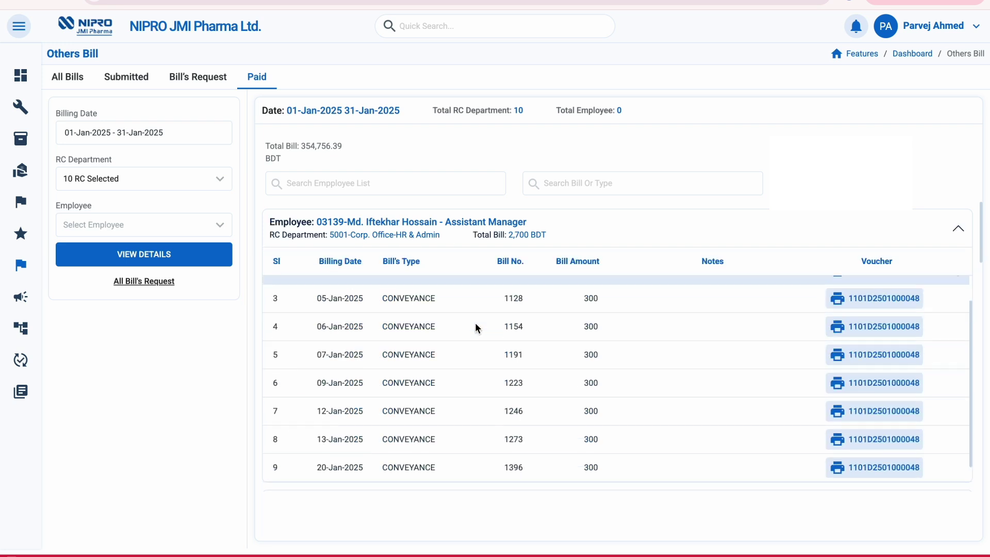
{"action": "scroll", "coordinate": [475, 326], "scroll_direction": "down", "scroll_amount": 8}
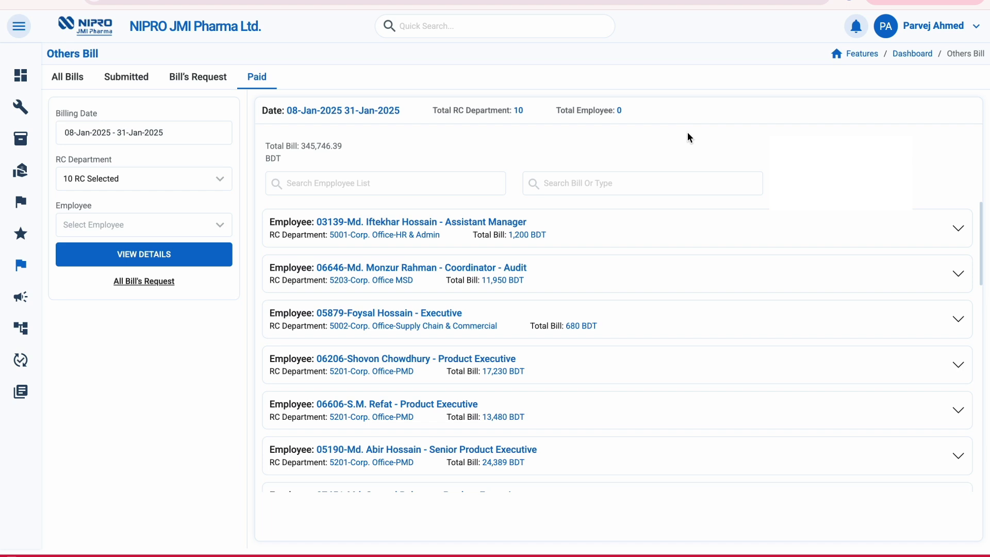
Expand the Assistant Manager's paid conveyance bills and view the printable voucher of one of them
{"action": "left_click", "coordinate": [541, 237]}
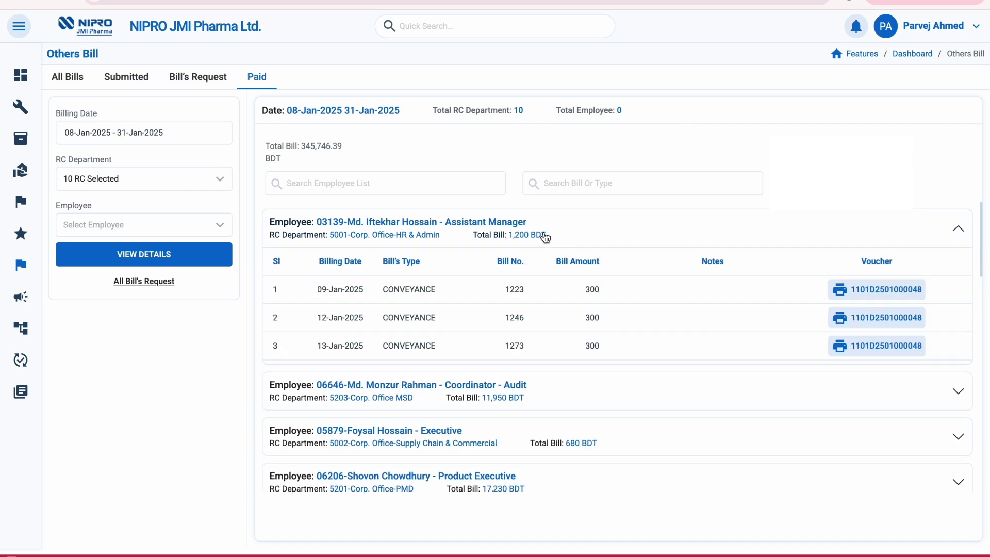
{"action": "left_click", "coordinate": [867, 330]}
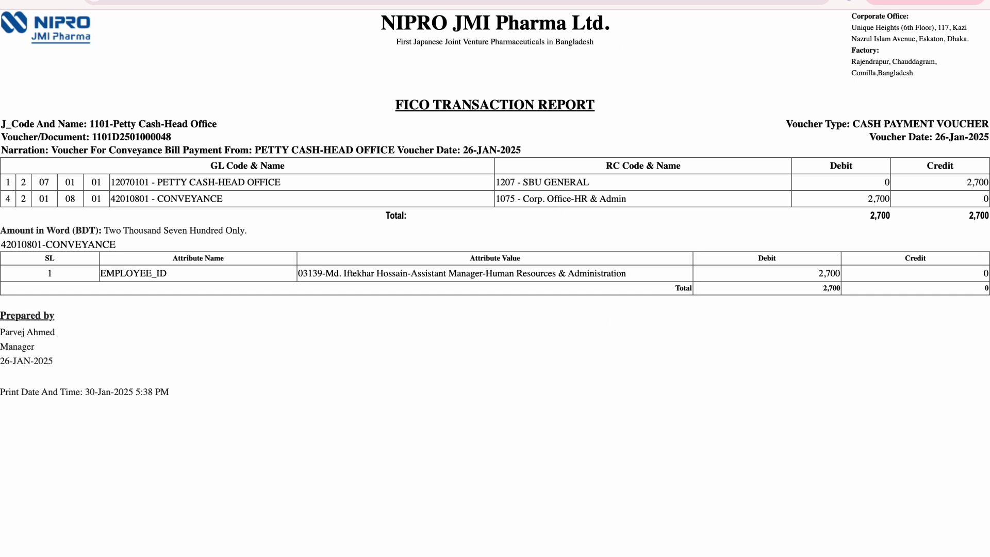
{"action": "key", "text": "Escape"}
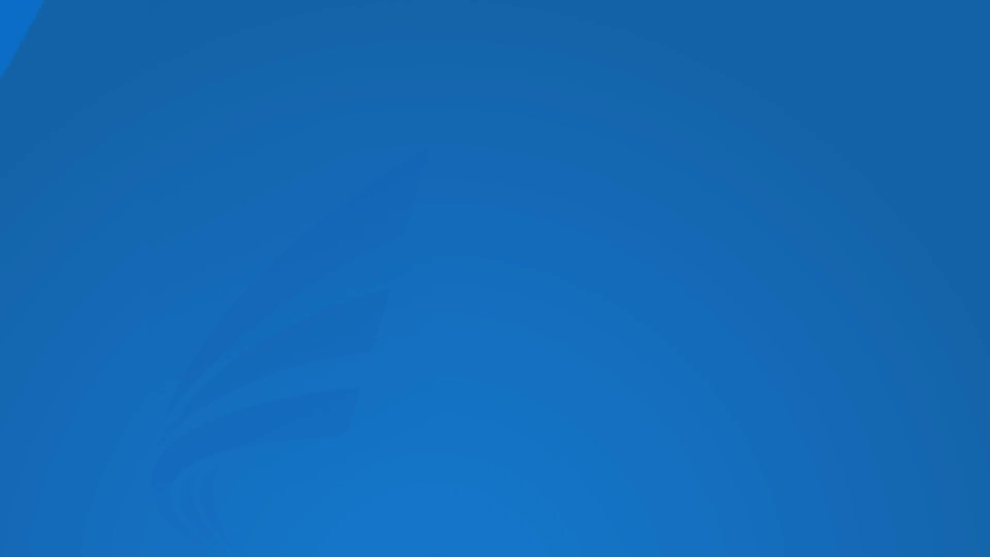